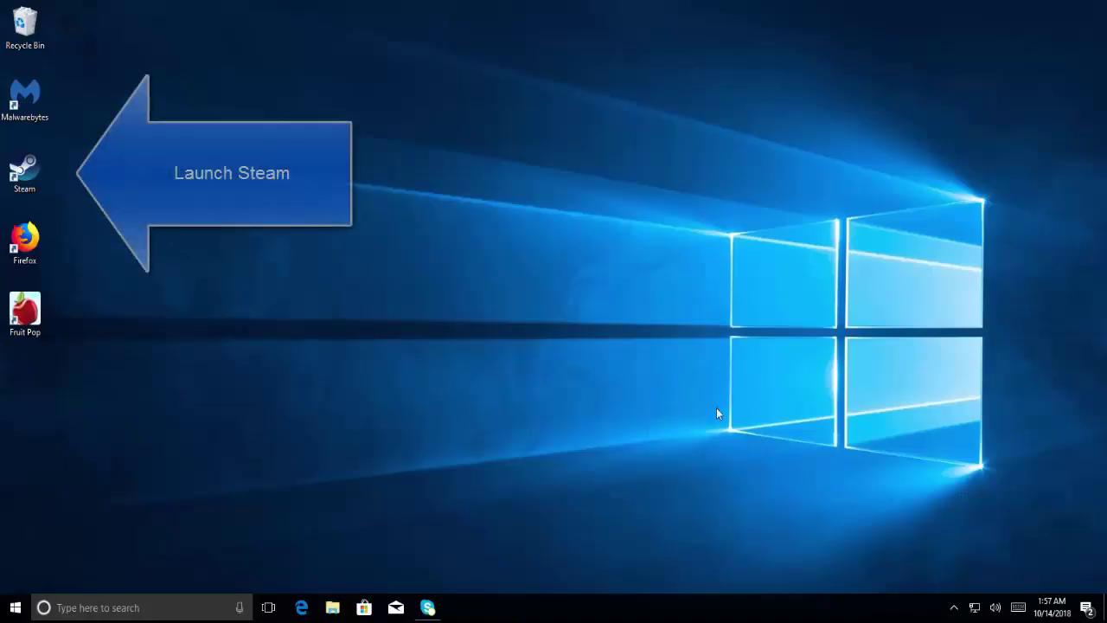
Launch Steam and change the Downloads region from Pakistan to Romania, confirming with OK
click(22, 173)
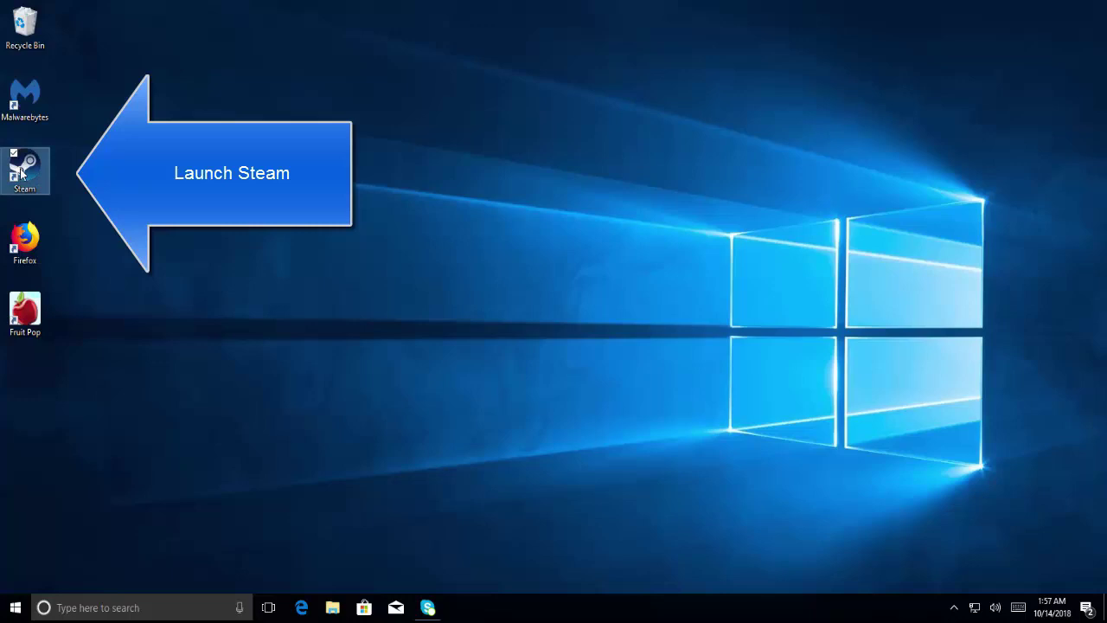
double_click(22, 172)
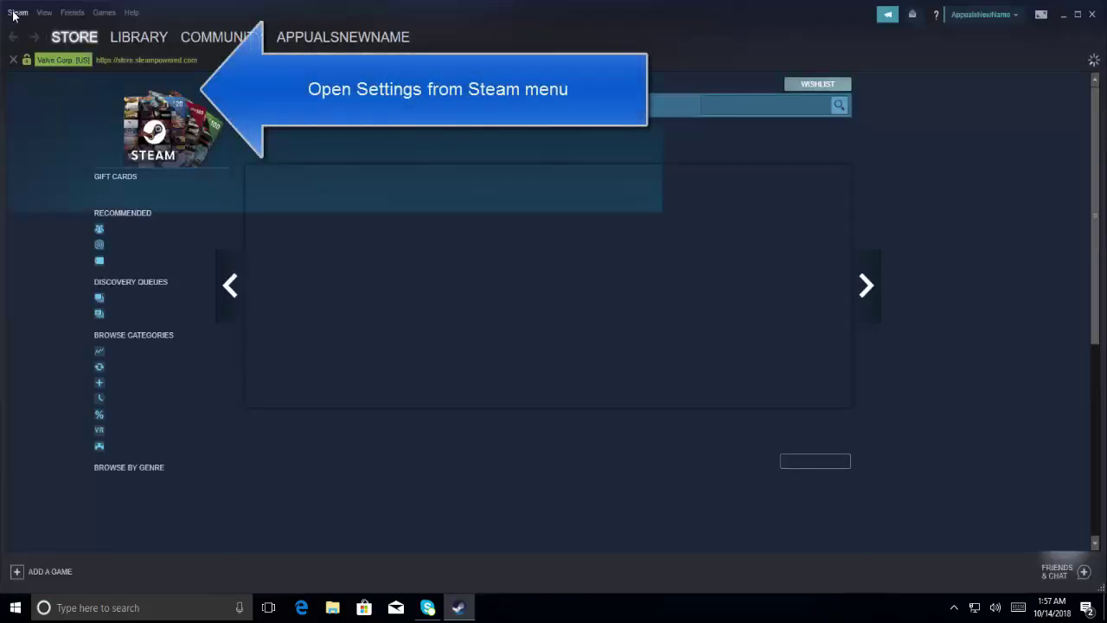
click(17, 13)
click(30, 93)
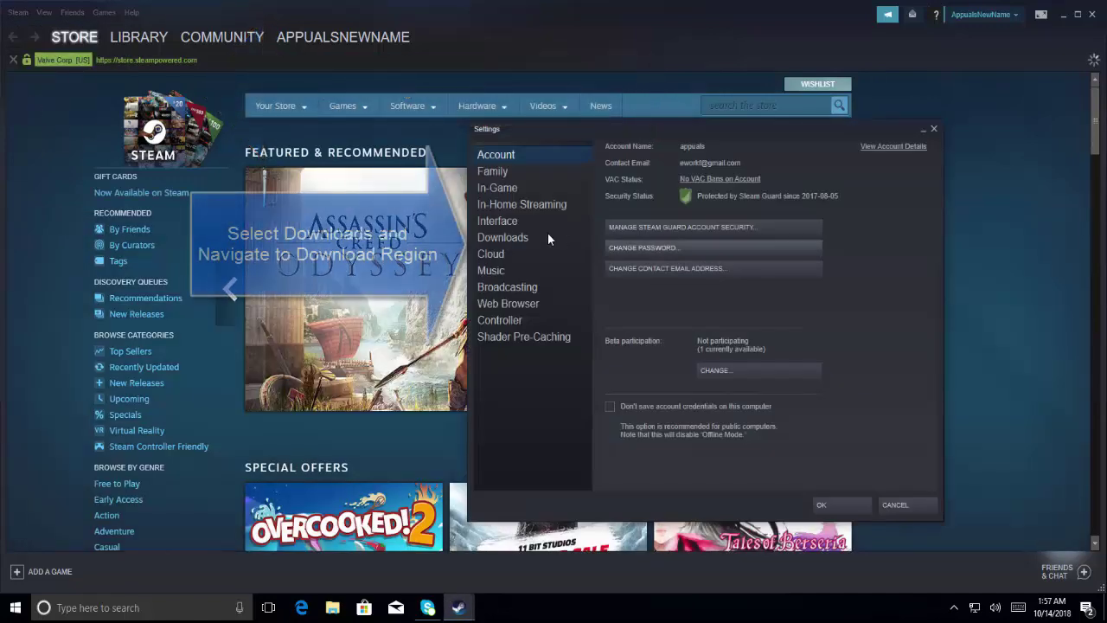
click(521, 244)
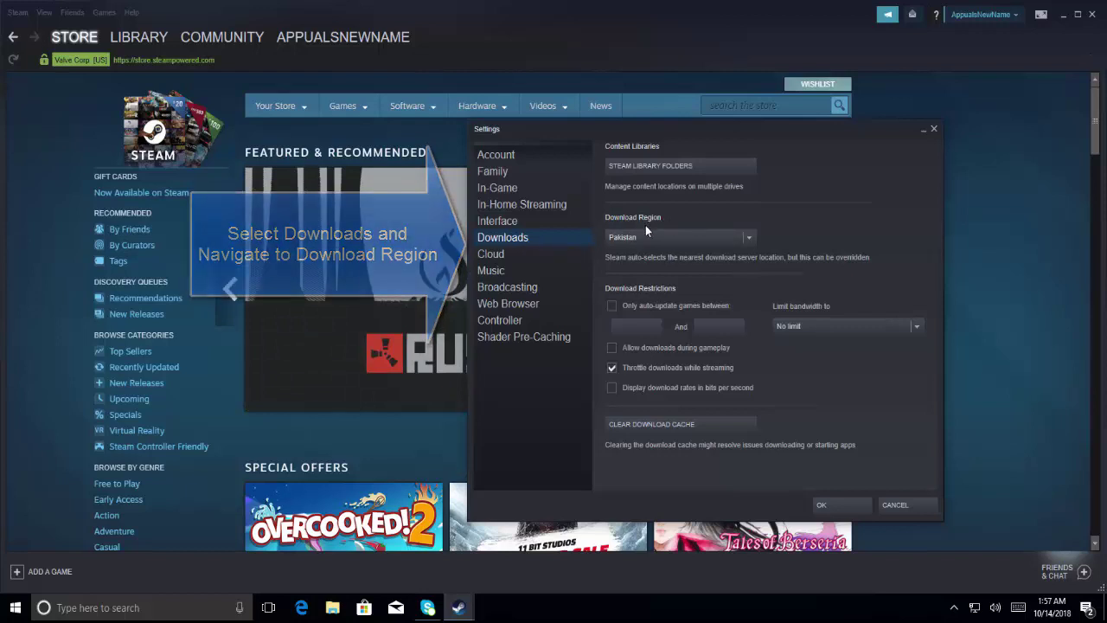
click(669, 233)
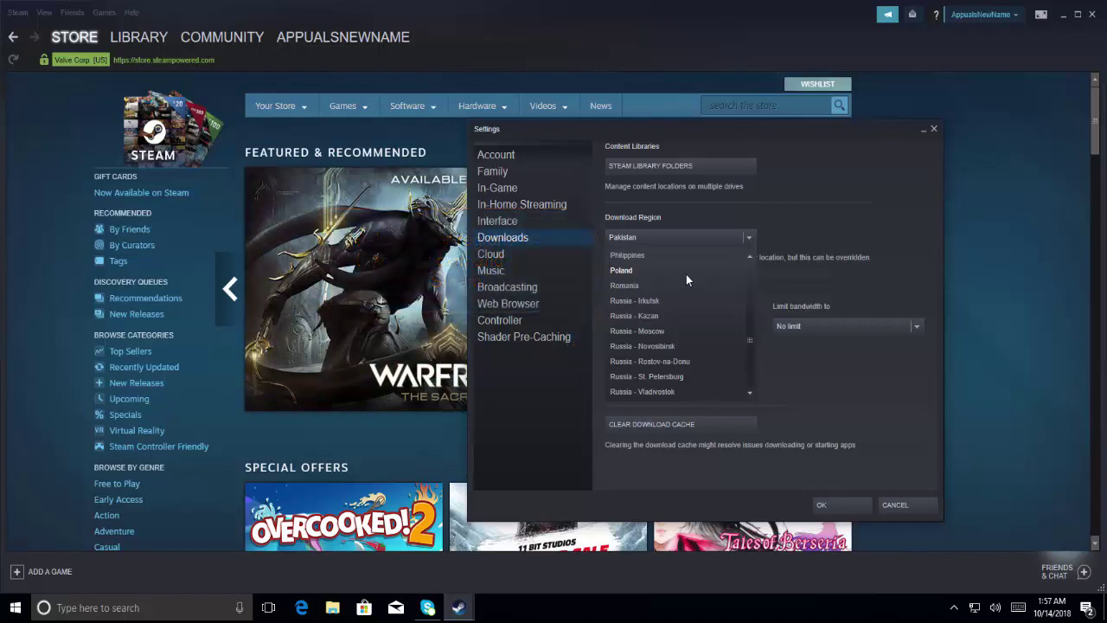
click(657, 282)
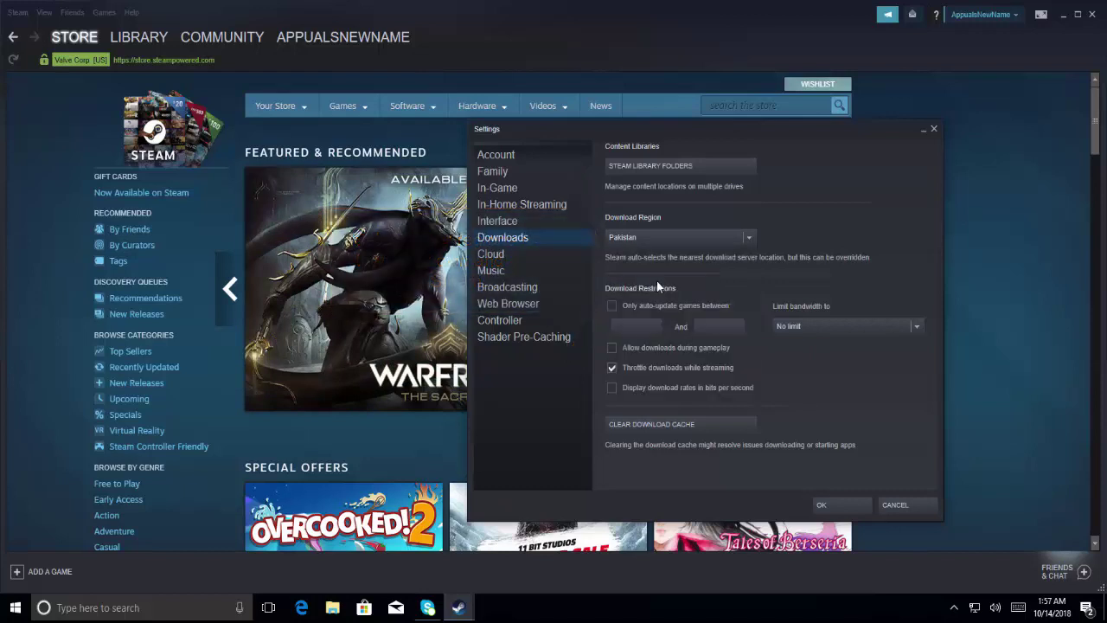
click(862, 503)
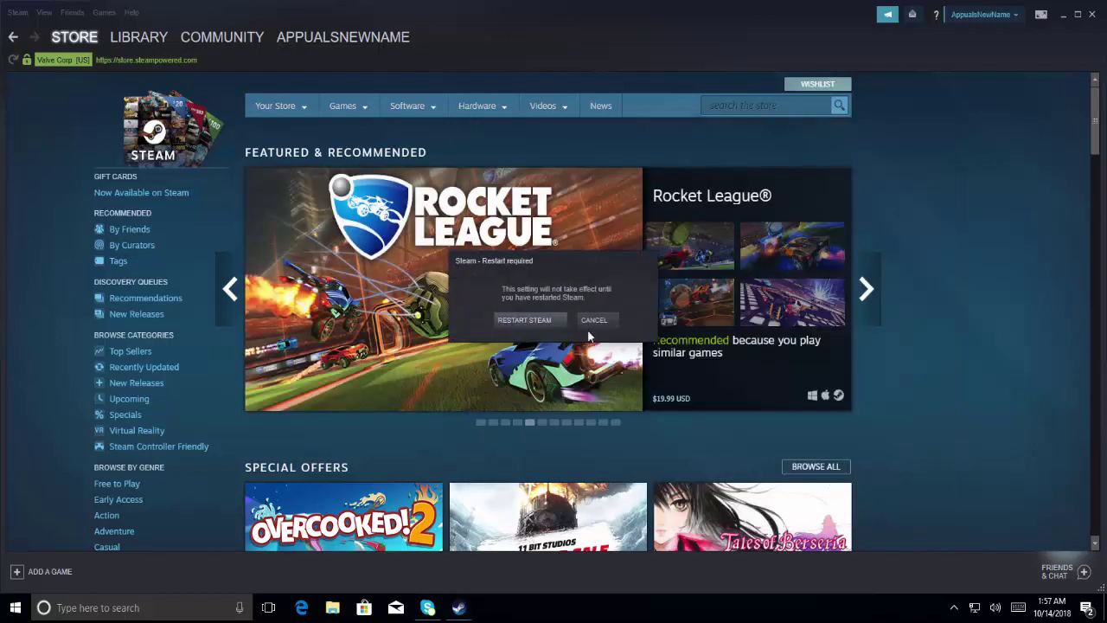
Restart Steam from the restart-required notice so the Romania region takes effect
click(534, 321)
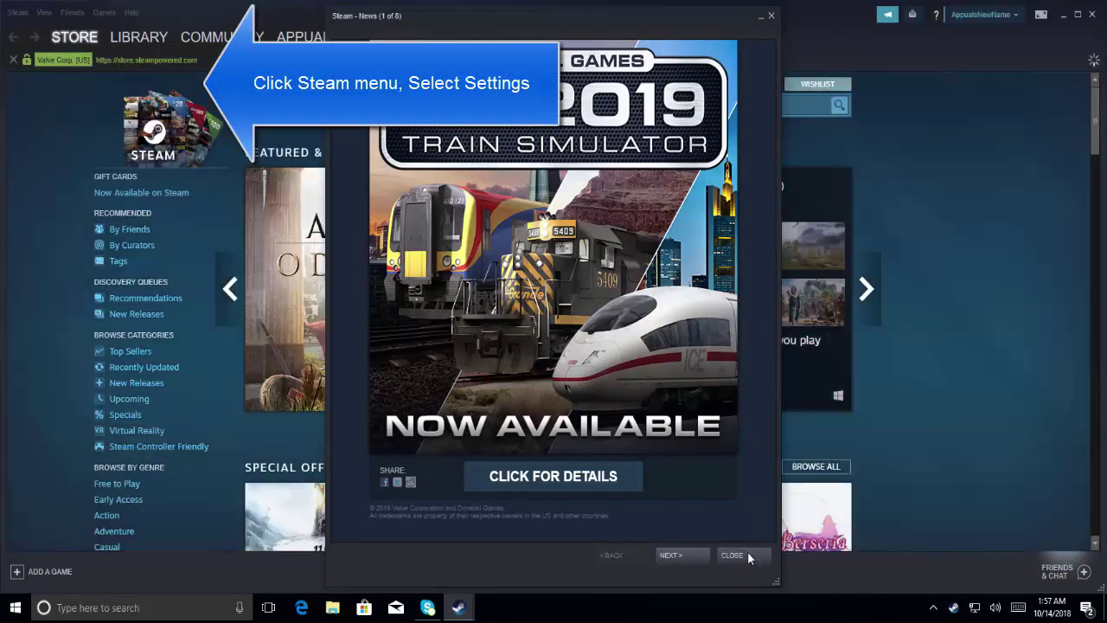
Close the news pop-up, then clear the download cache in Settings > Downloads and confirm
click(748, 552)
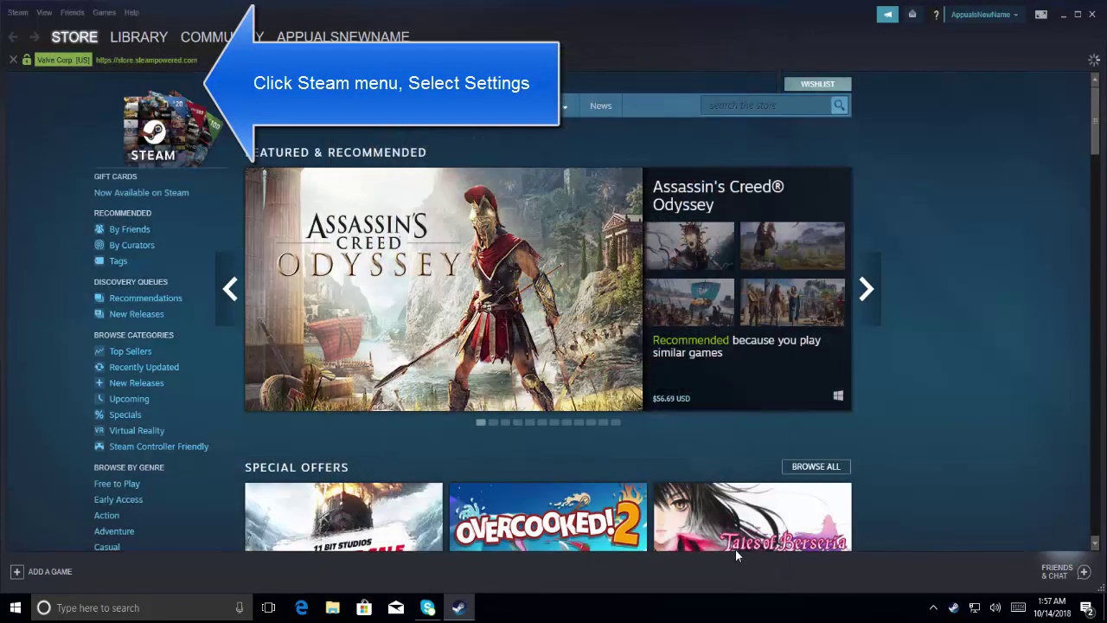
scroll(718, 363, down, 2)
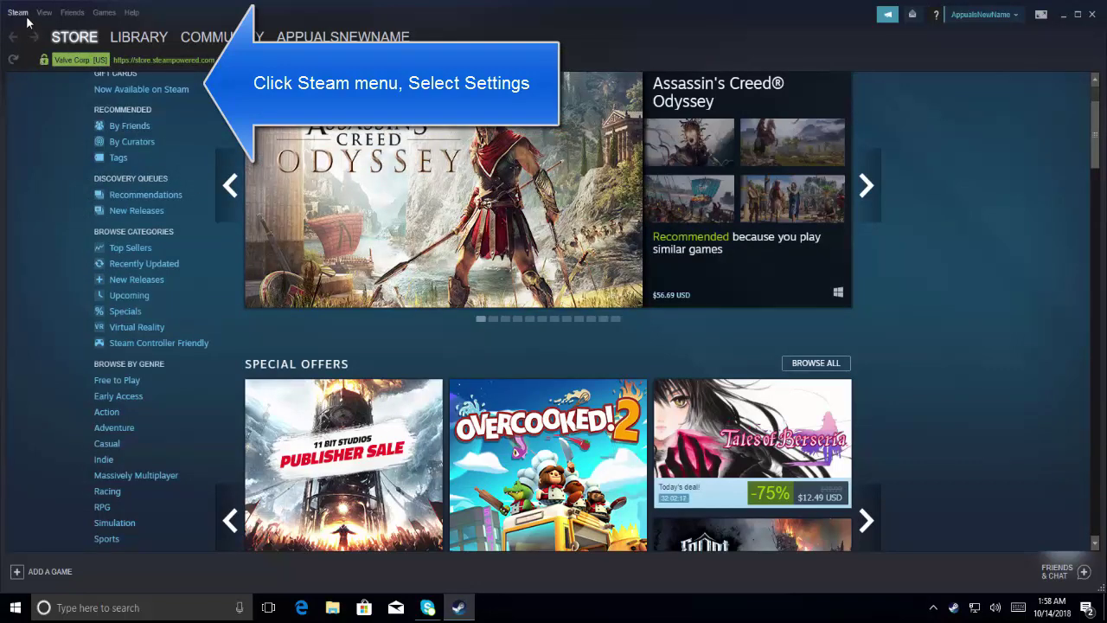
click(21, 13)
click(33, 97)
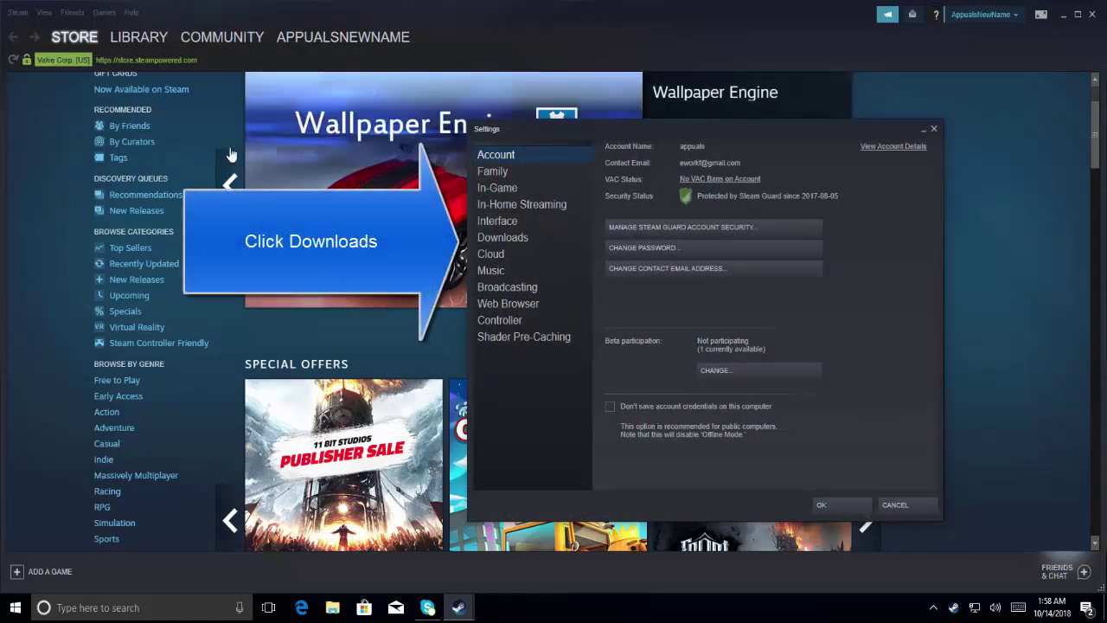
click(512, 241)
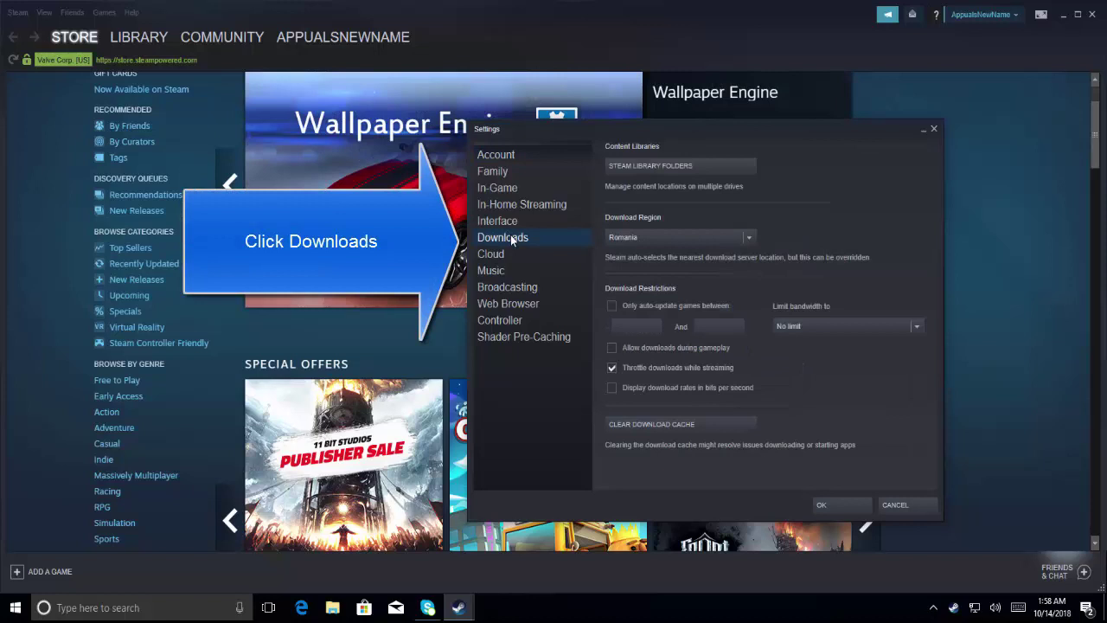
click(715, 423)
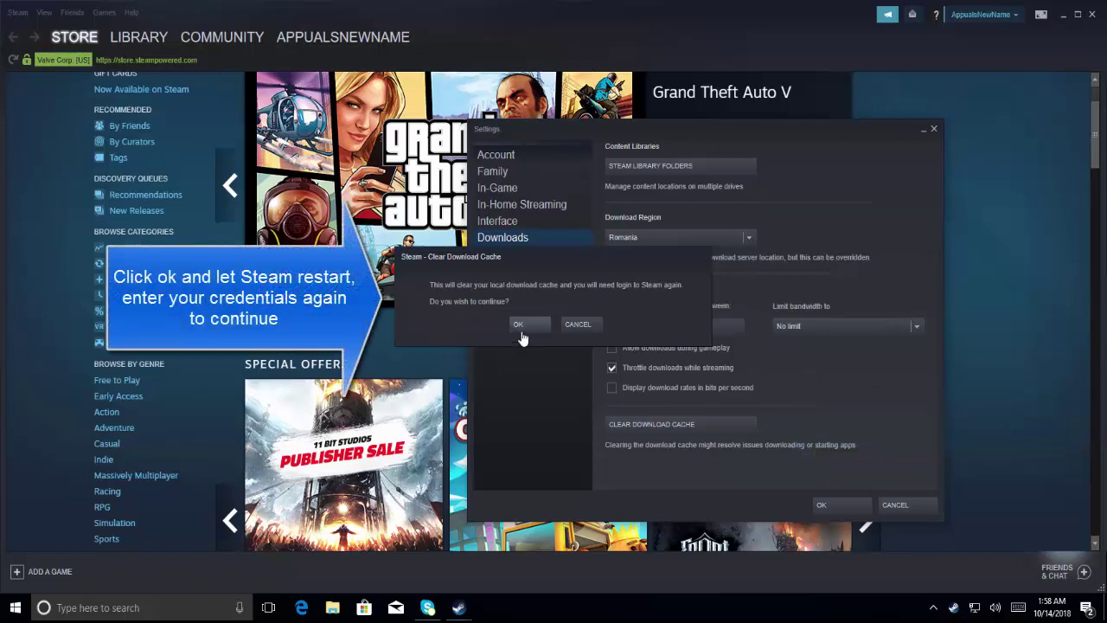
click(575, 328)
click(917, 509)
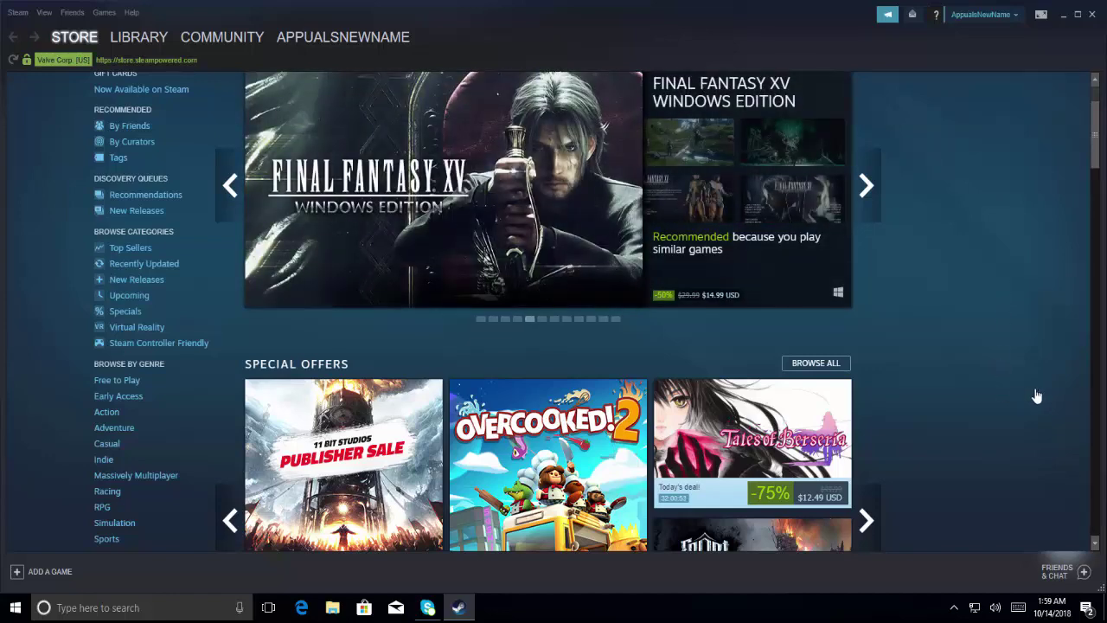
Close Steam and search the Start menu for 'windows defender' to open Security Center
click(1093, 15)
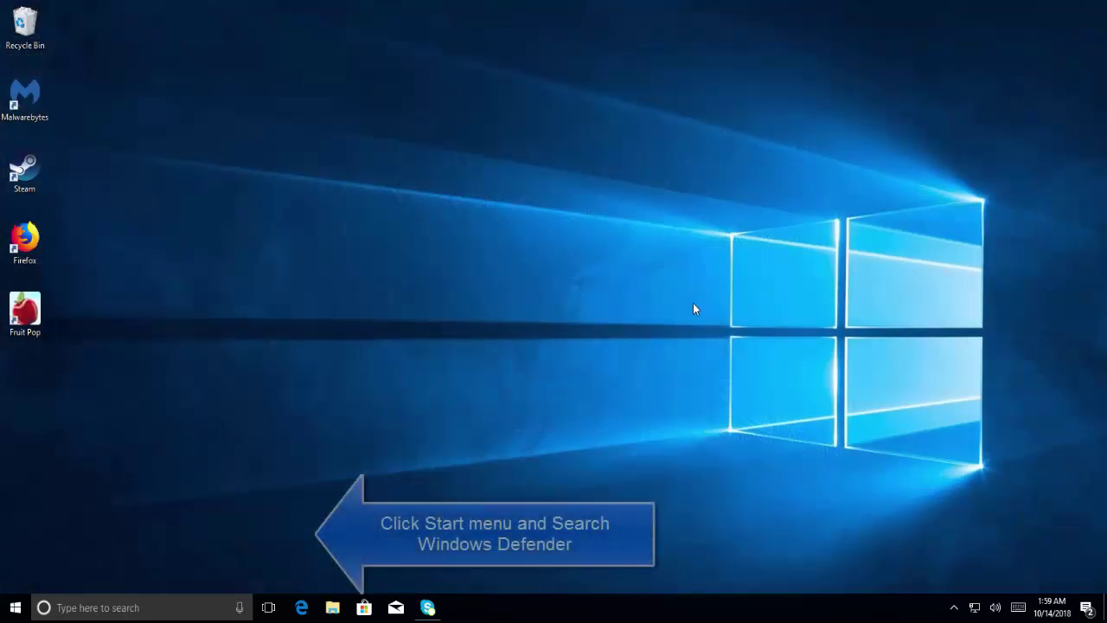
key(super)
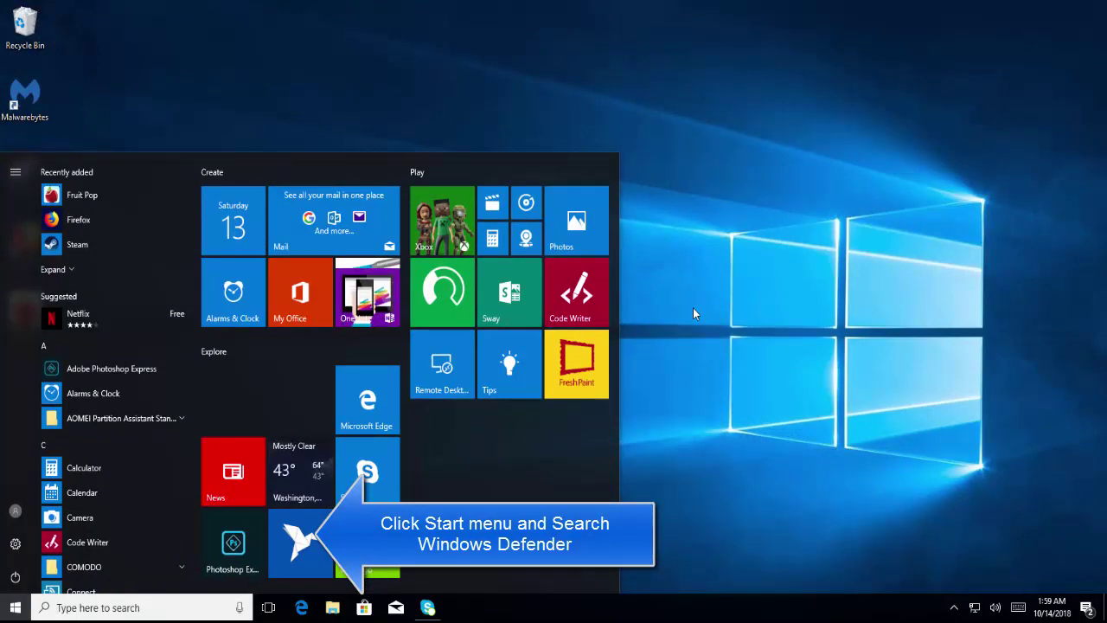
text(win)
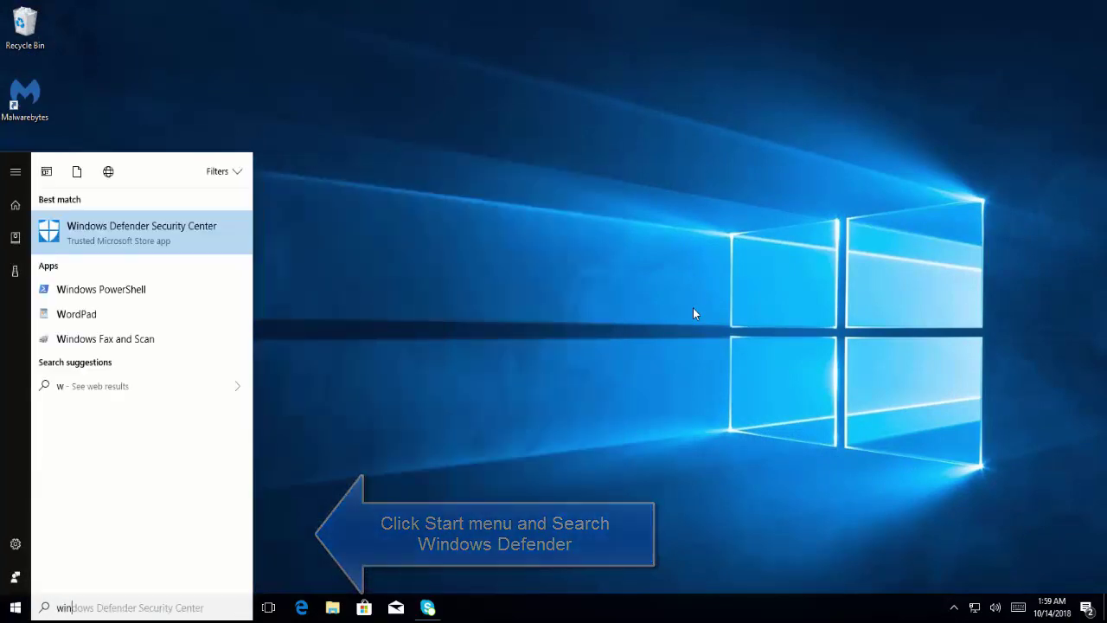
text(dows dere)
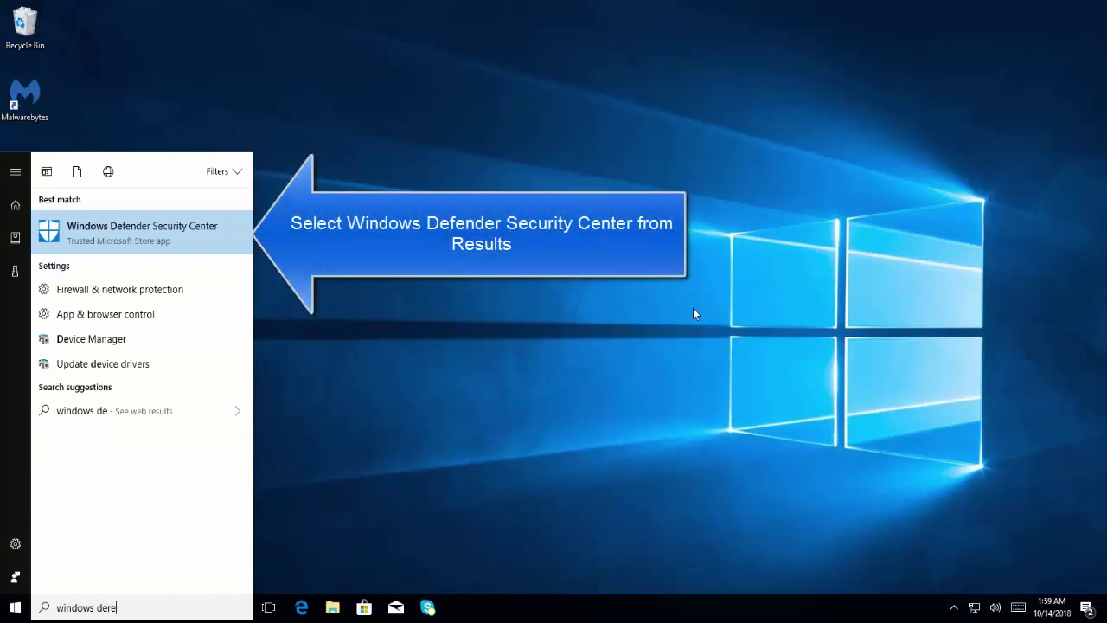
key(BackSpace)
key(BackSpace)
text(fender)
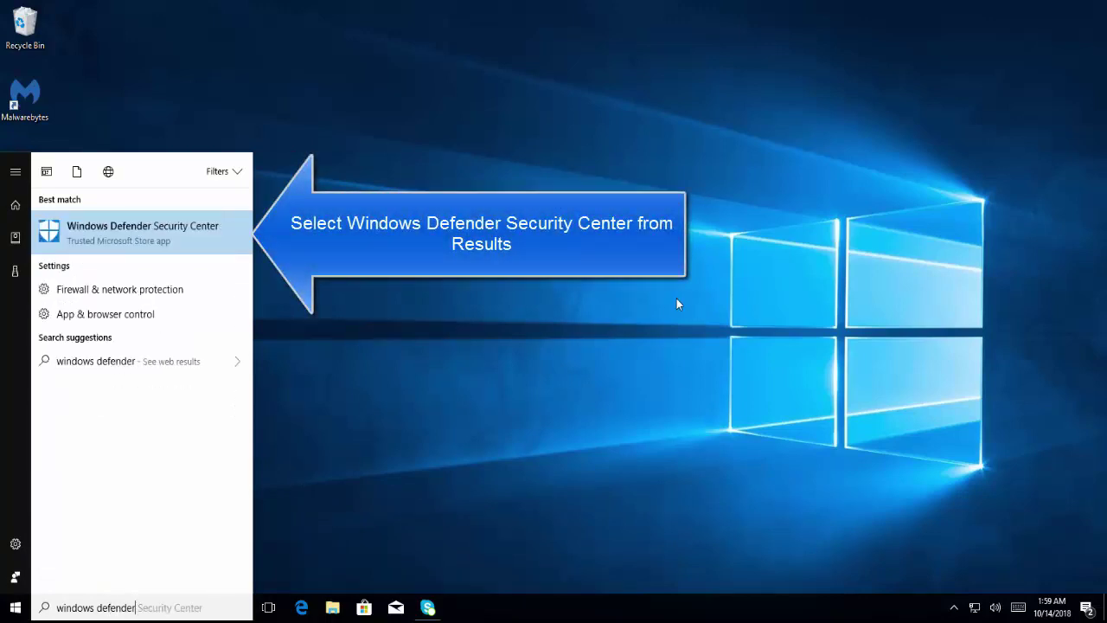
click(169, 240)
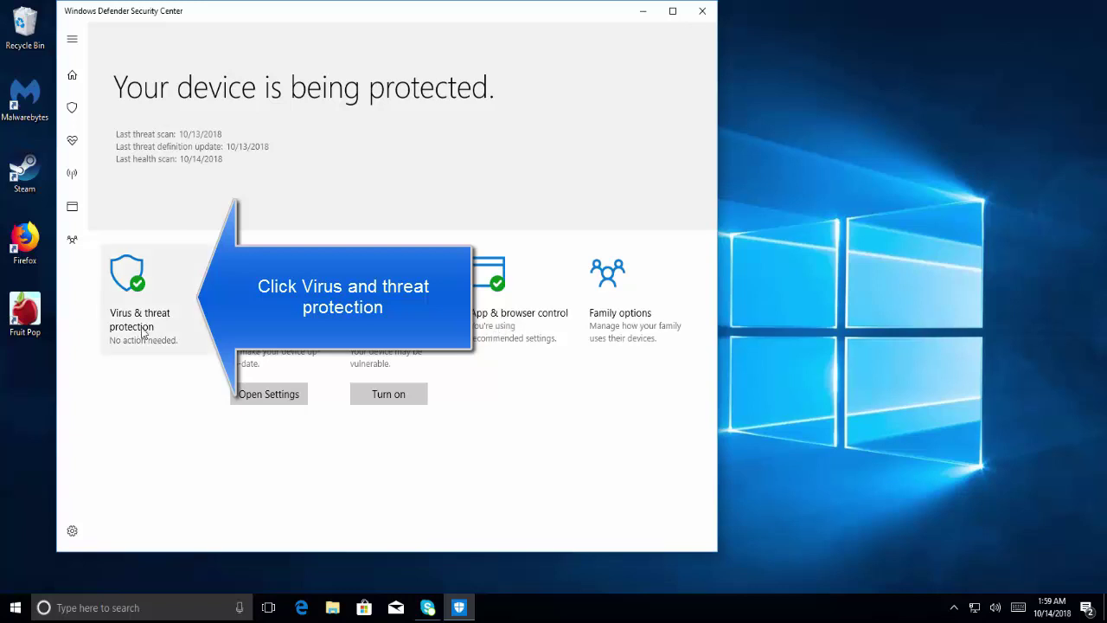
Go into Virus & threat protection settings and open Add or remove exclusions
click(178, 302)
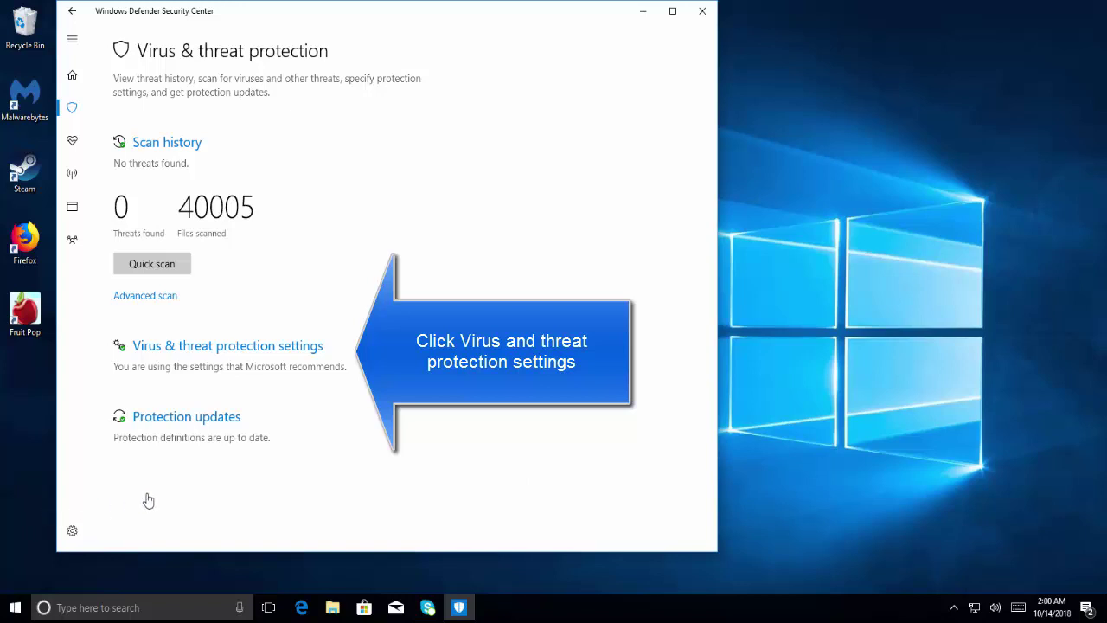
click(310, 348)
scroll(369, 299, down, 5)
scroll(369, 299, down, 1)
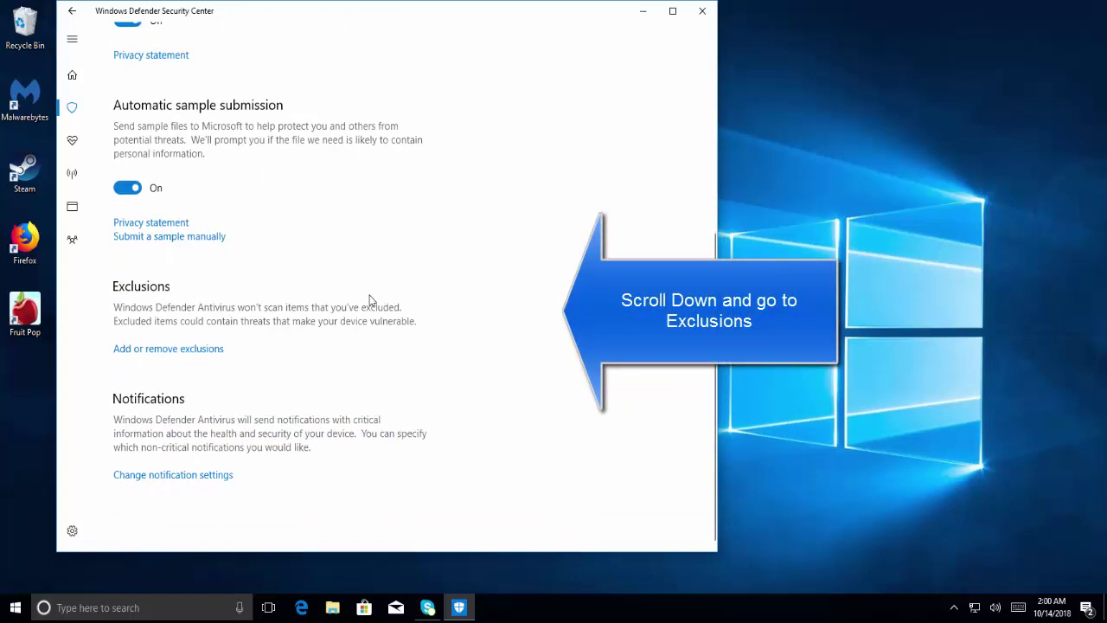
click(157, 349)
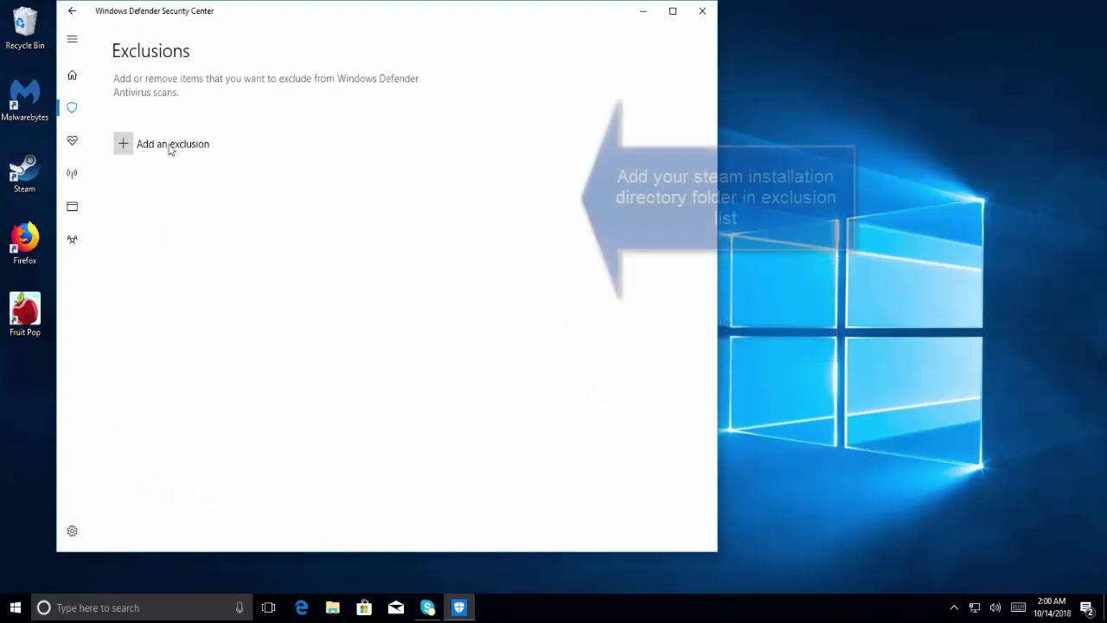
Add a folder exclusion and browse to C:\Program Files (x86)\Steam
click(118, 147)
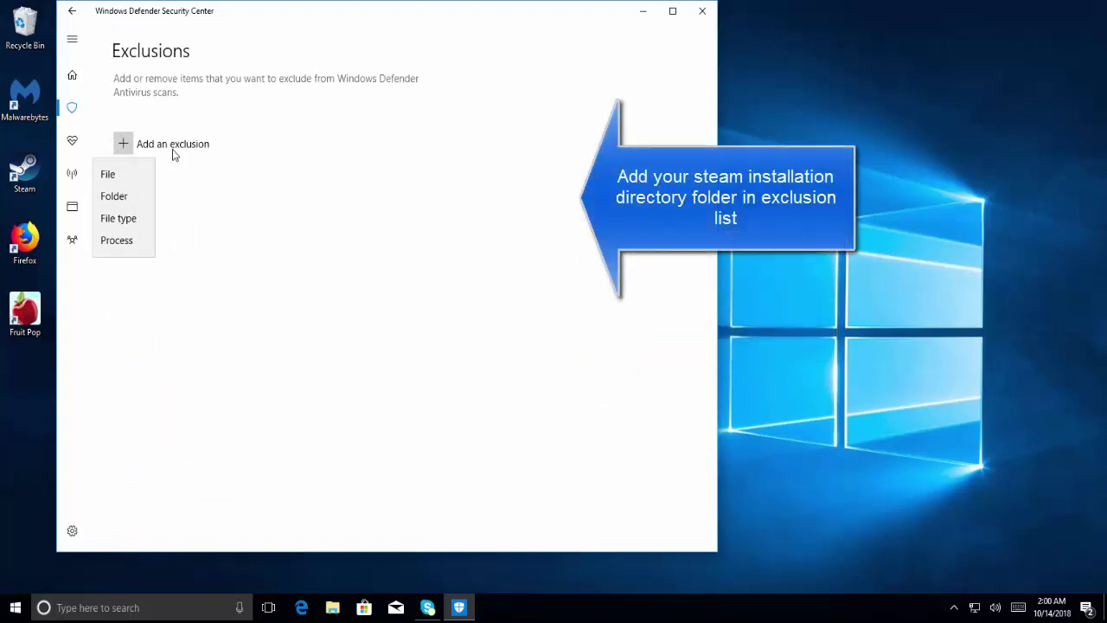
click(130, 198)
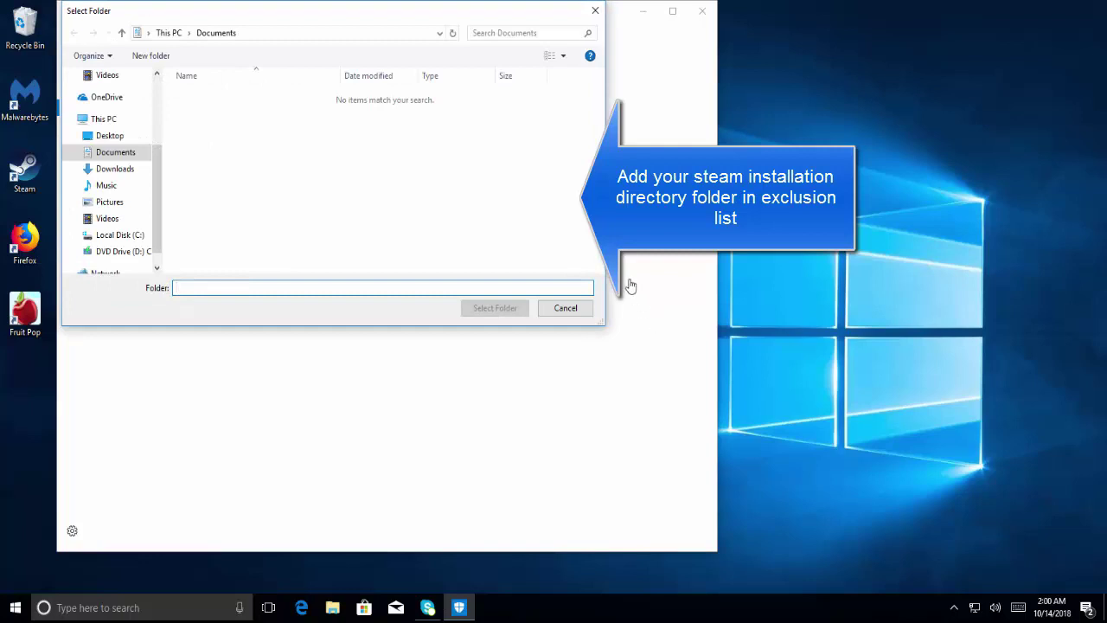
click(121, 236)
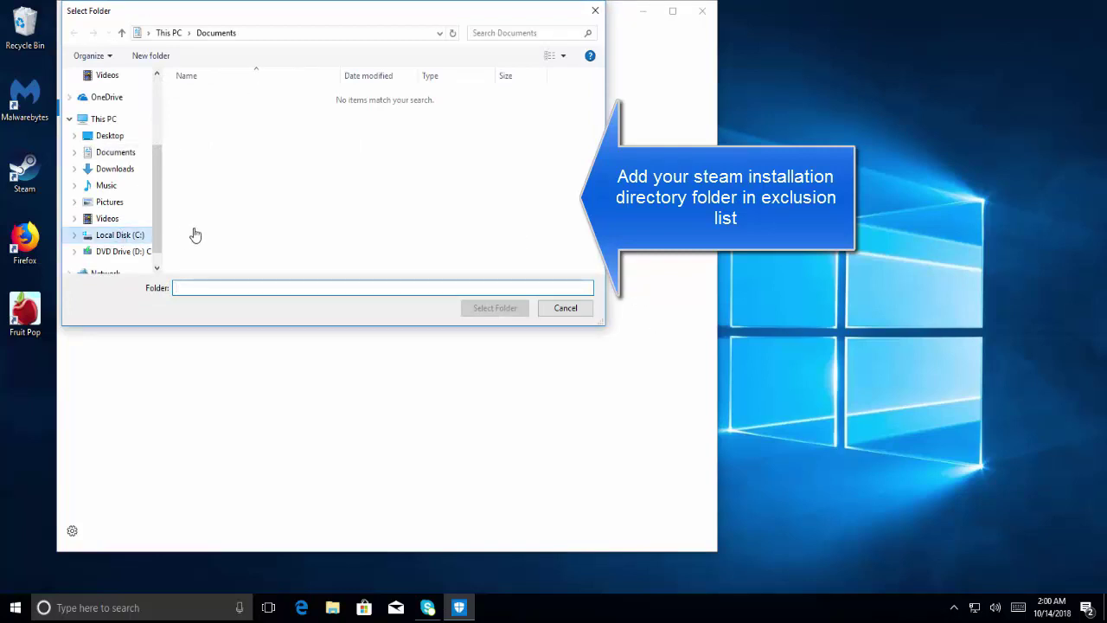
click(230, 154)
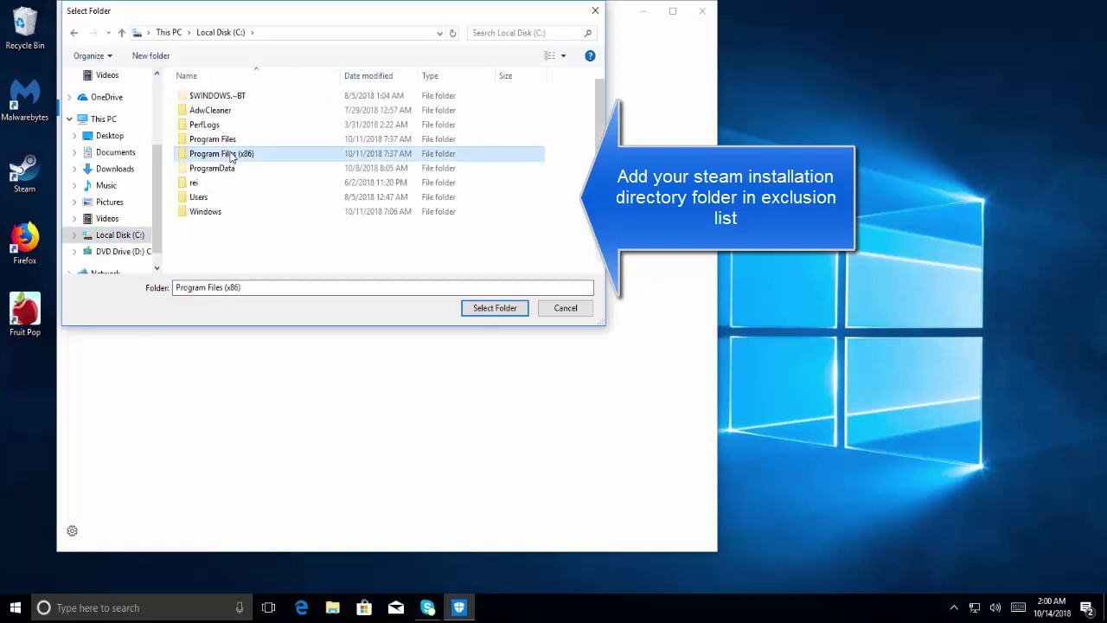
double_click(231, 155)
click(232, 156)
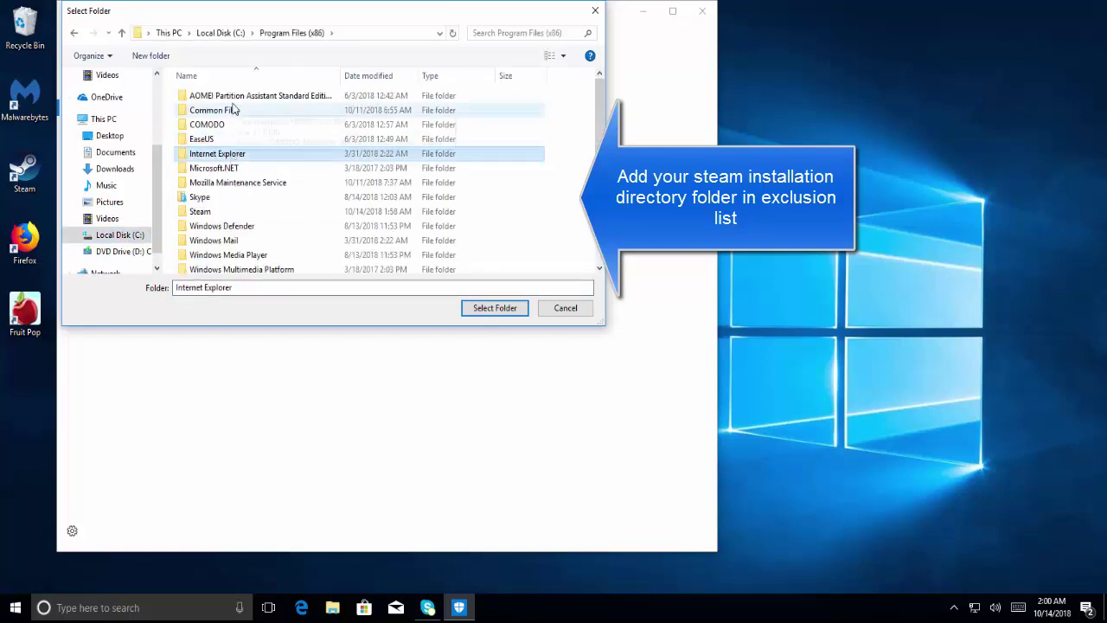
key(s)
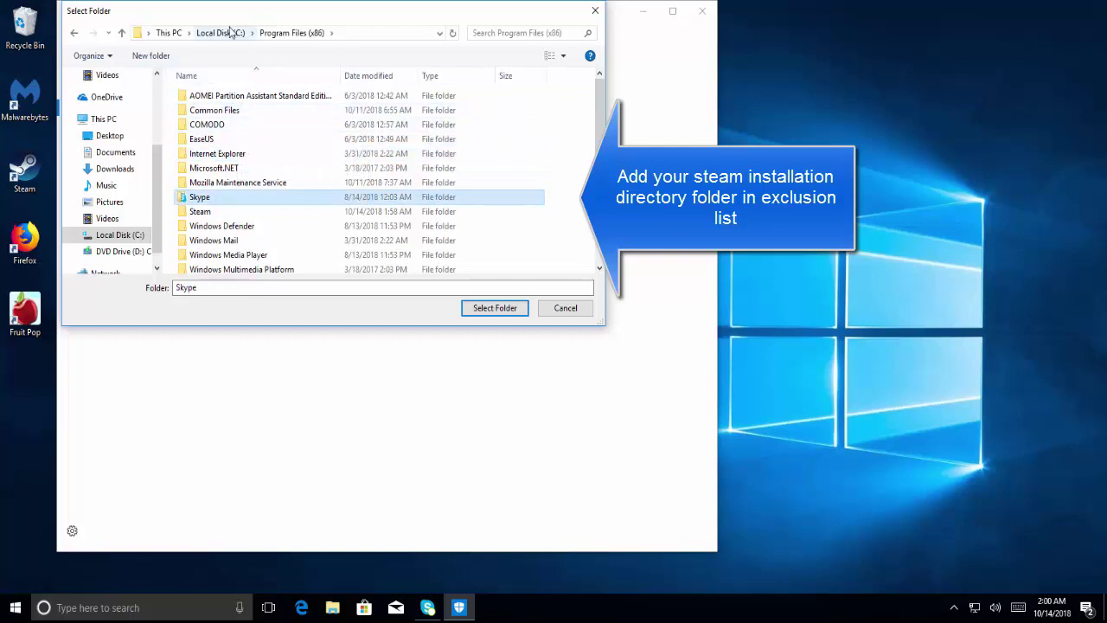
double_click(199, 212)
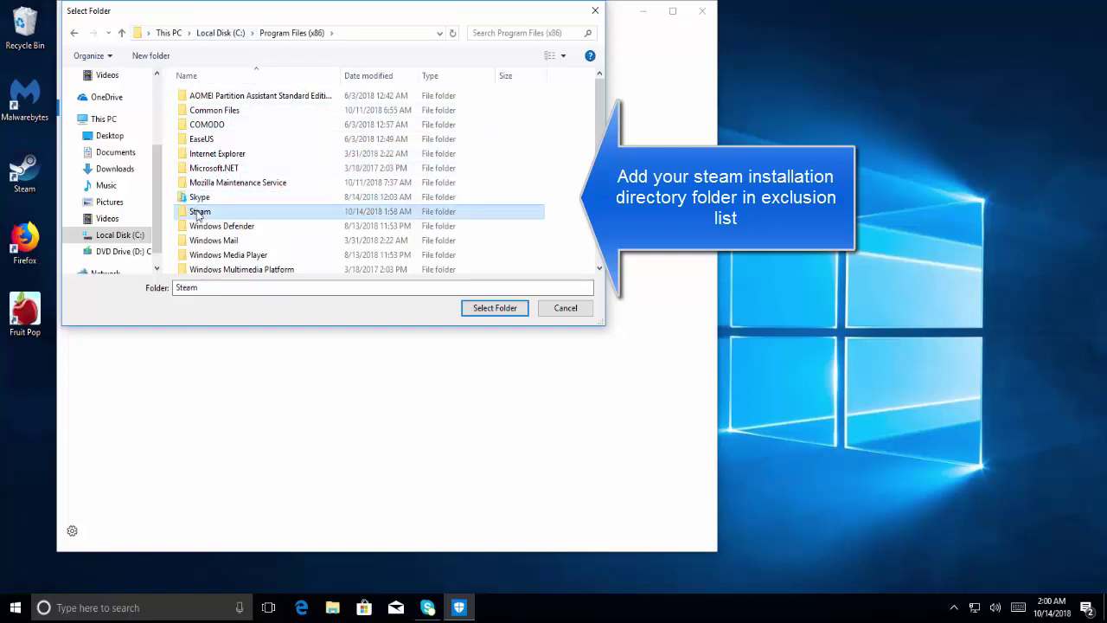
Confirm the Steam folder, approve the administrator prompt, and close the security center
click(506, 309)
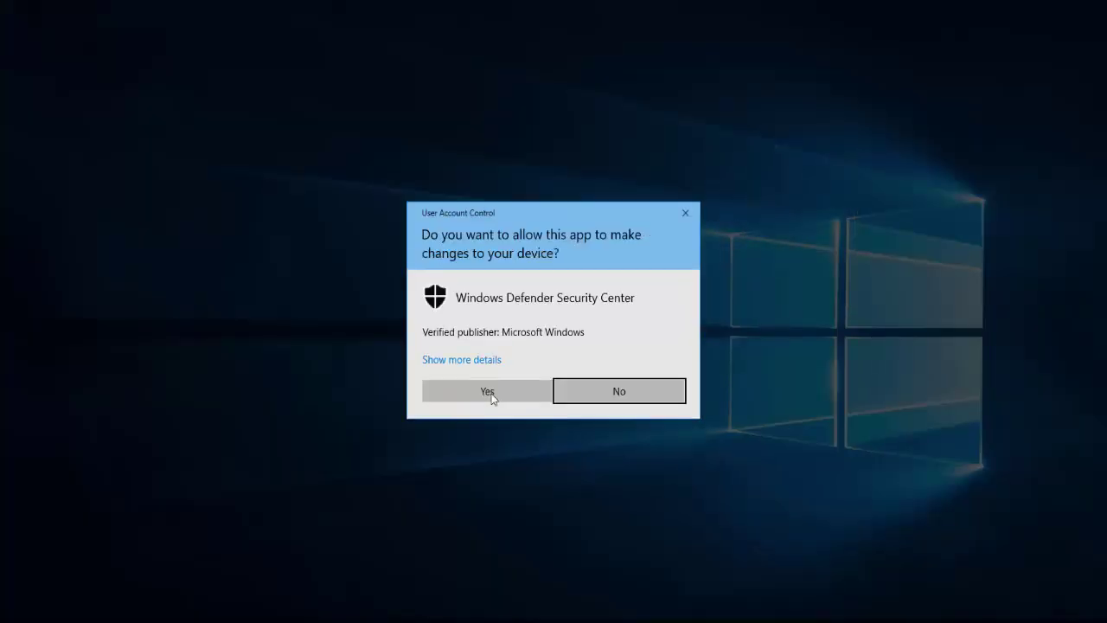
click(490, 391)
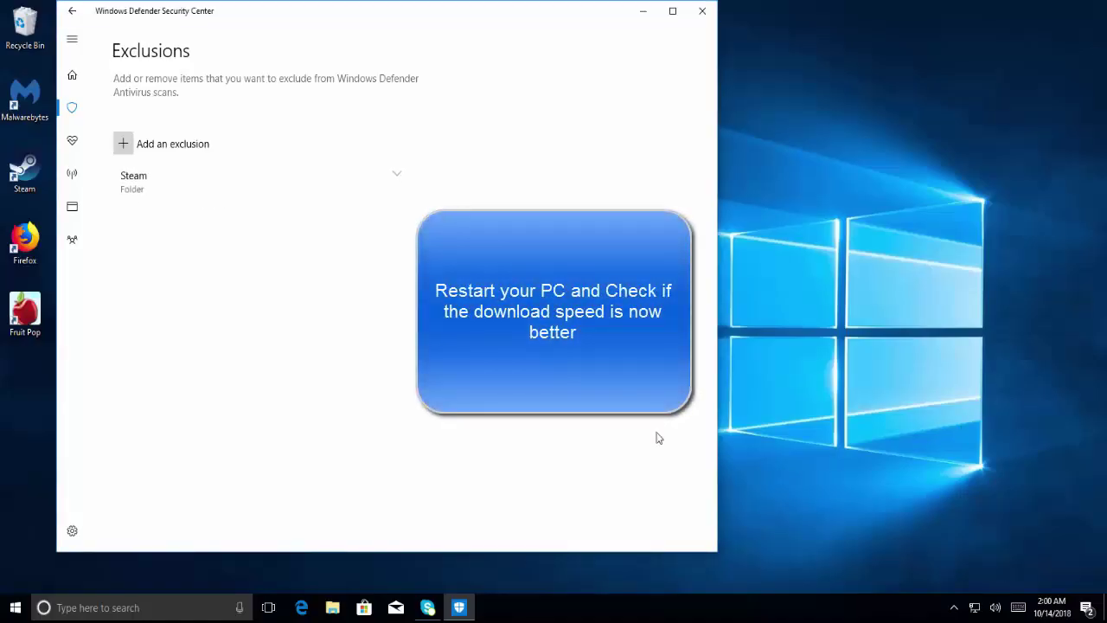
click(702, 11)
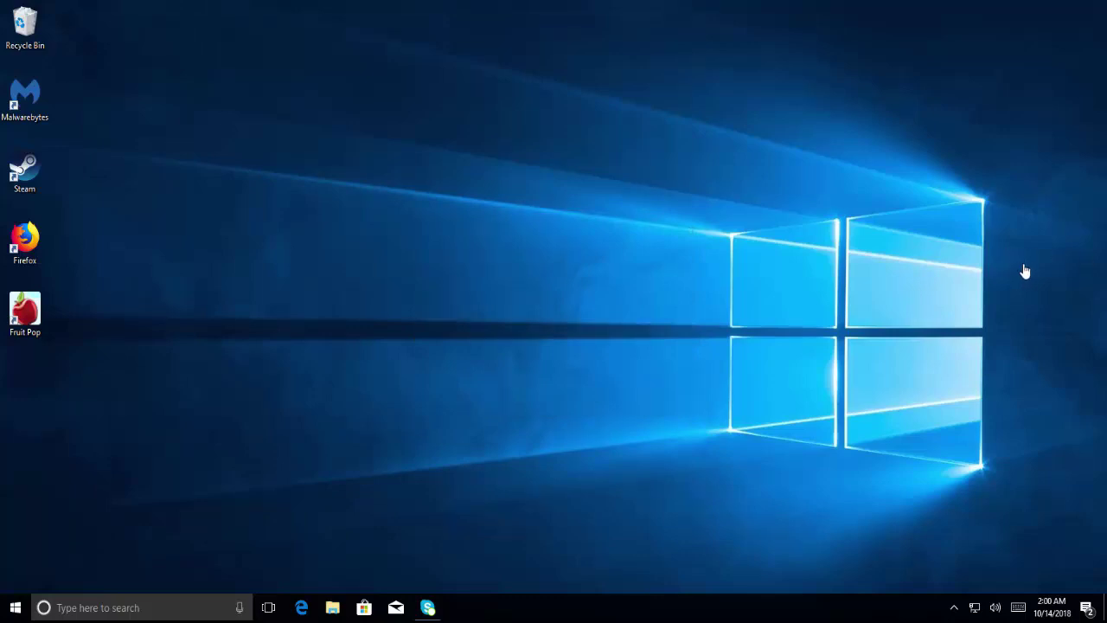
Run Steam as administrator from its desktop shortcut, approving the UAC prompt
right_click(41, 159)
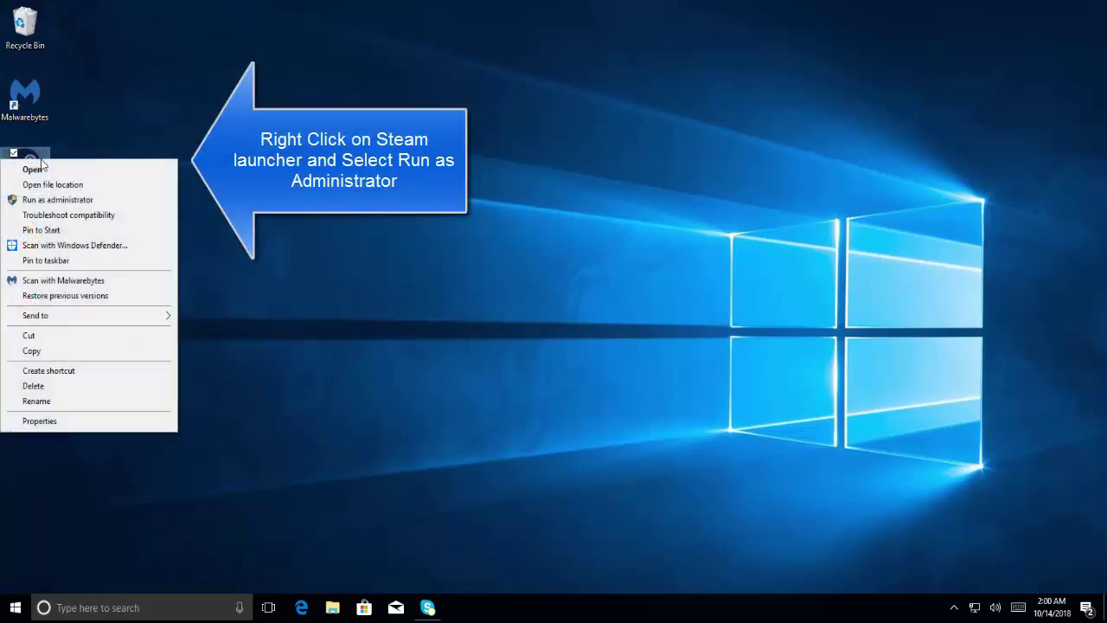
click(62, 203)
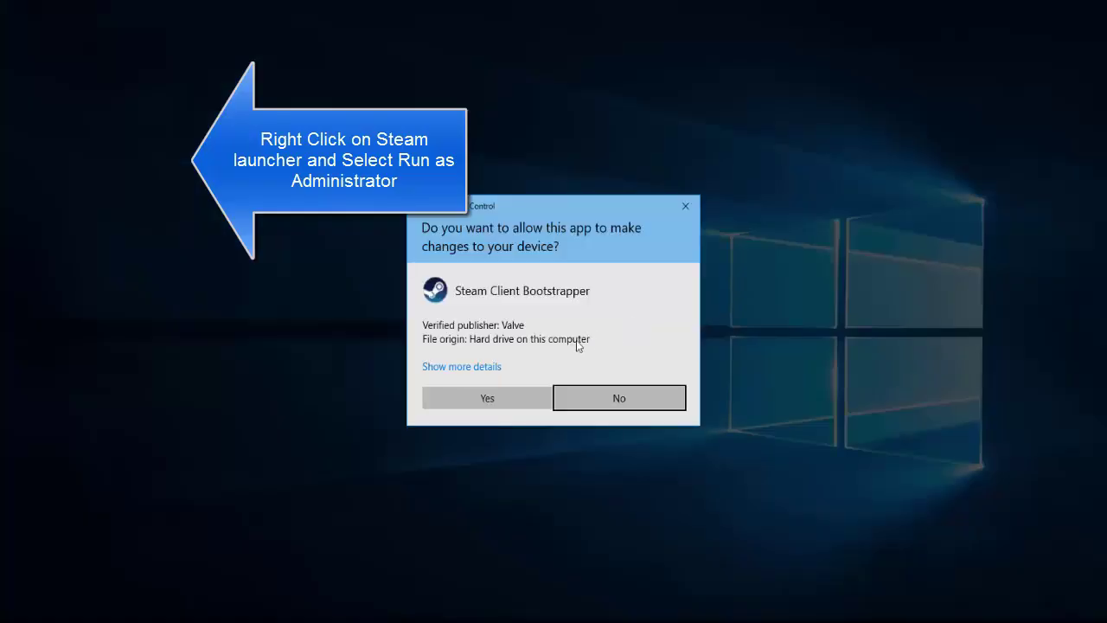
click(501, 399)
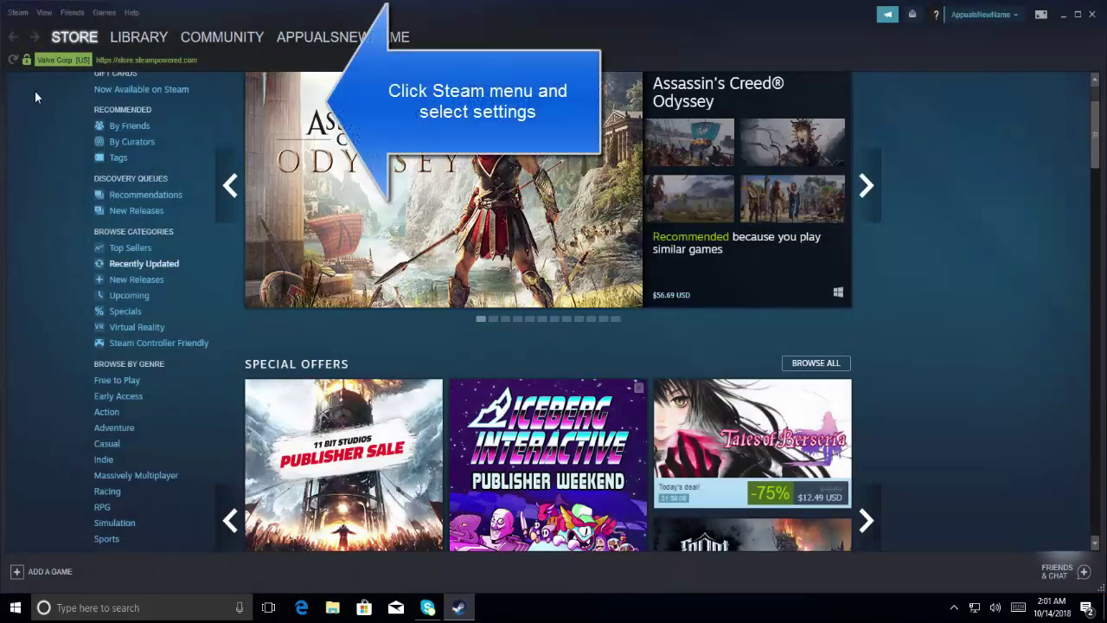
Check the Limit bandwidth setting in Steam Settings, leave it at No limit, and cancel
click(15, 14)
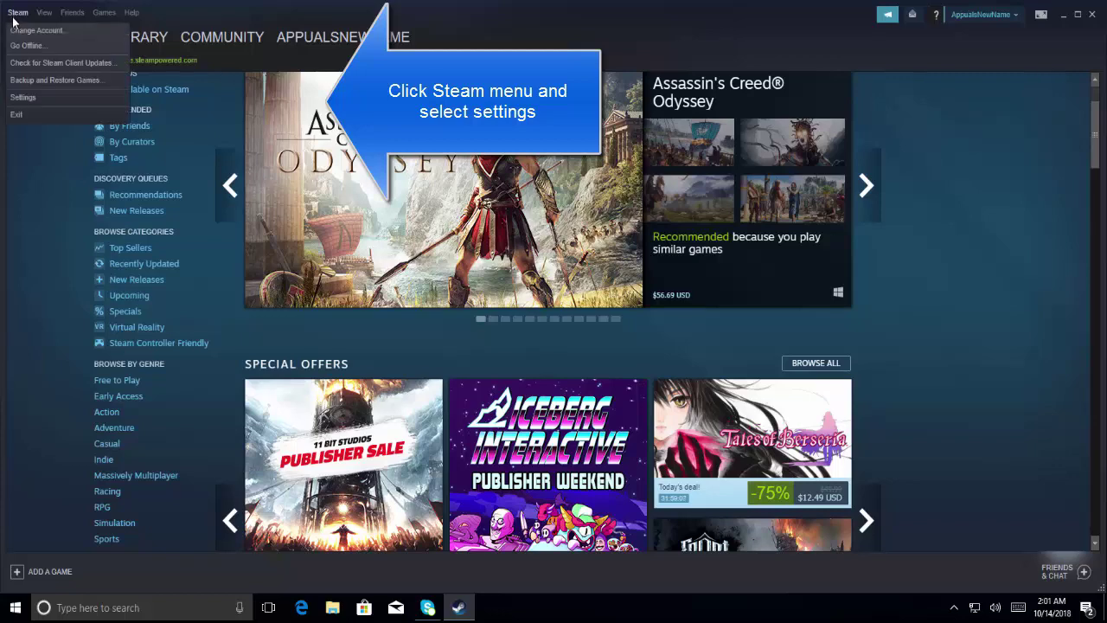
click(16, 103)
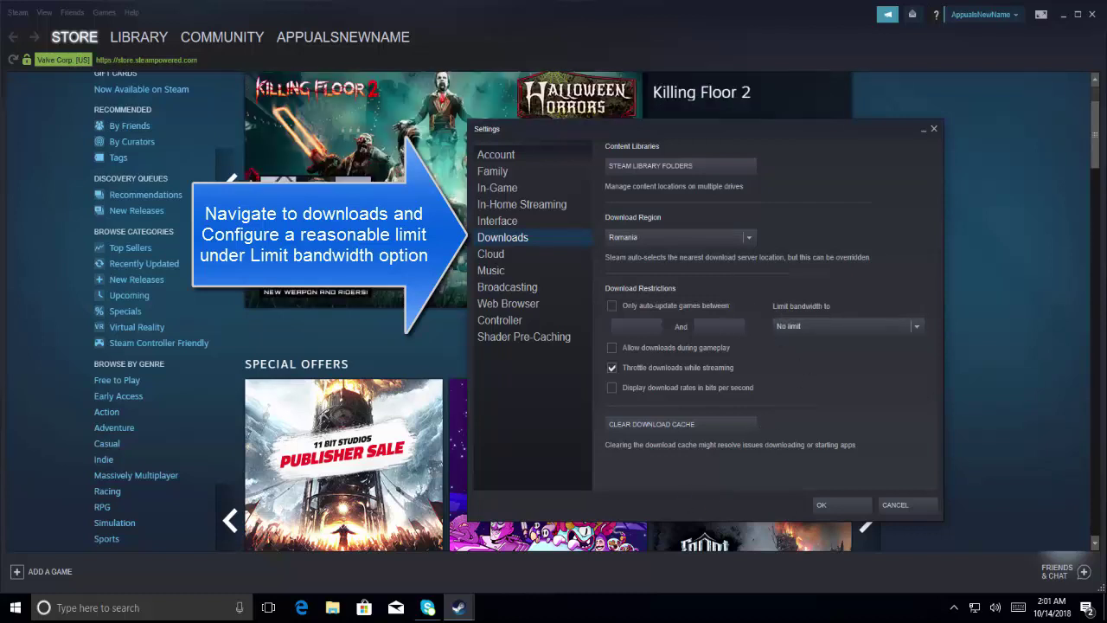
click(816, 326)
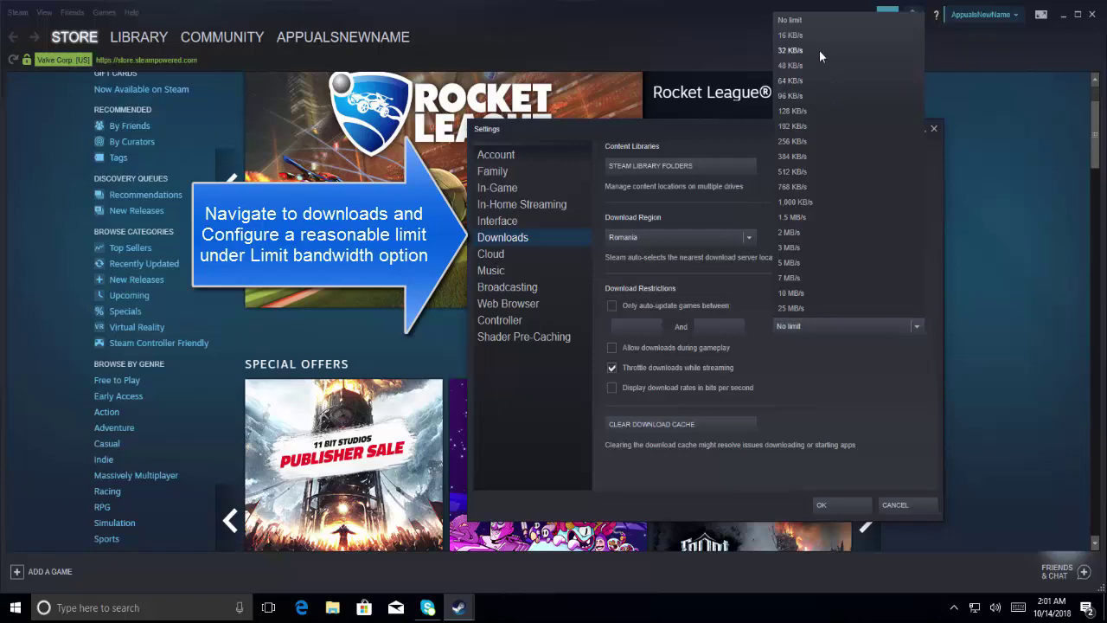
click(860, 344)
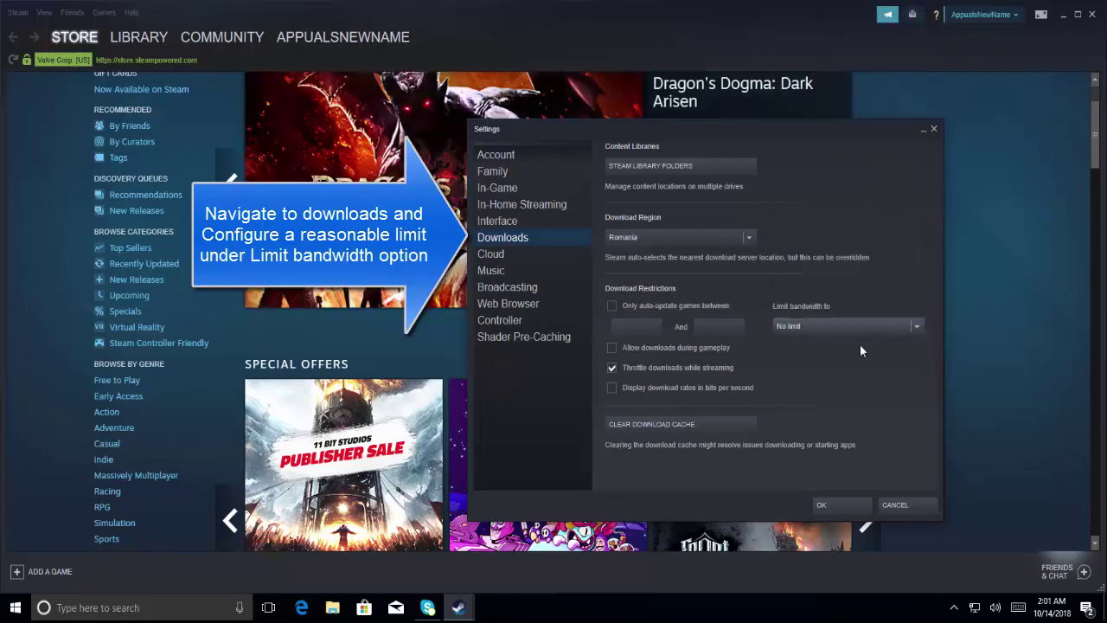
click(913, 503)
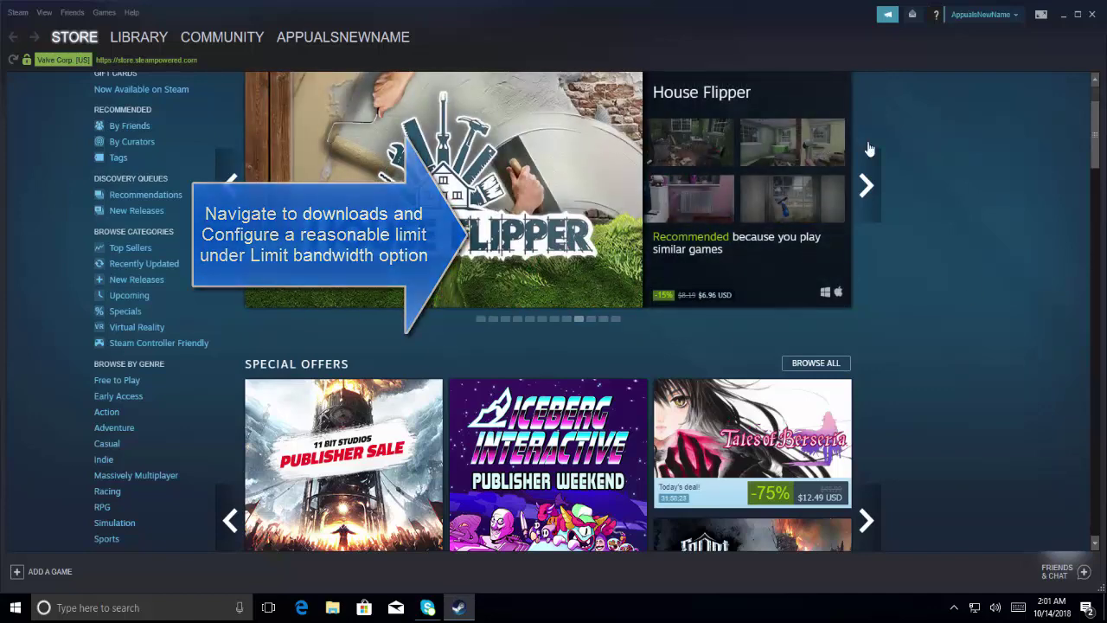
Close Steam and run C:\Program Files (x86)\Steam from the Run box
click(1091, 16)
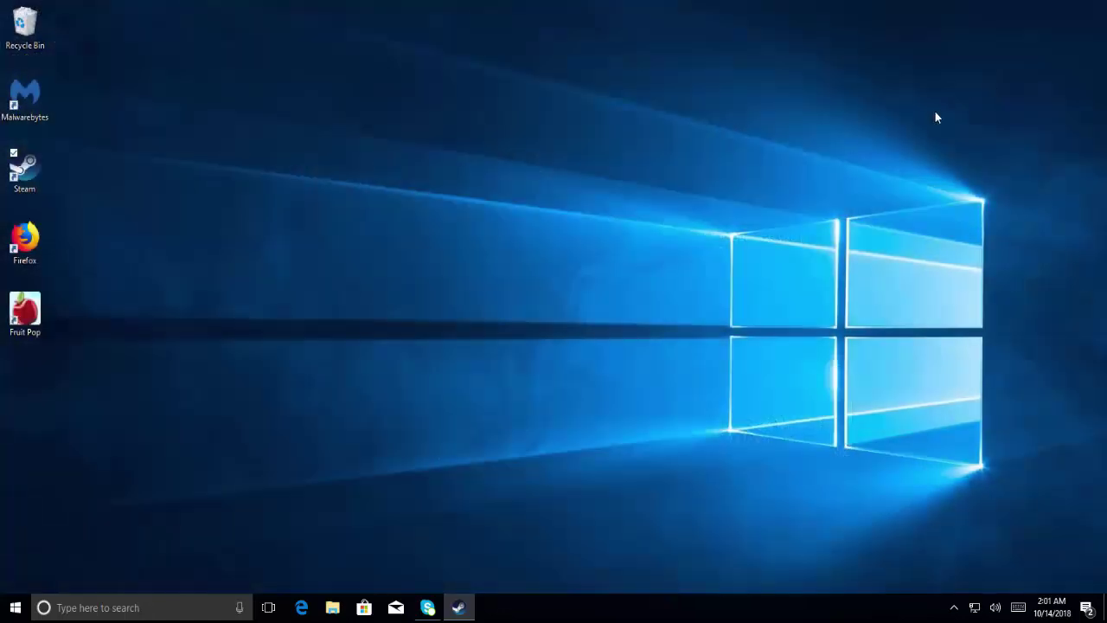
key(super+r)
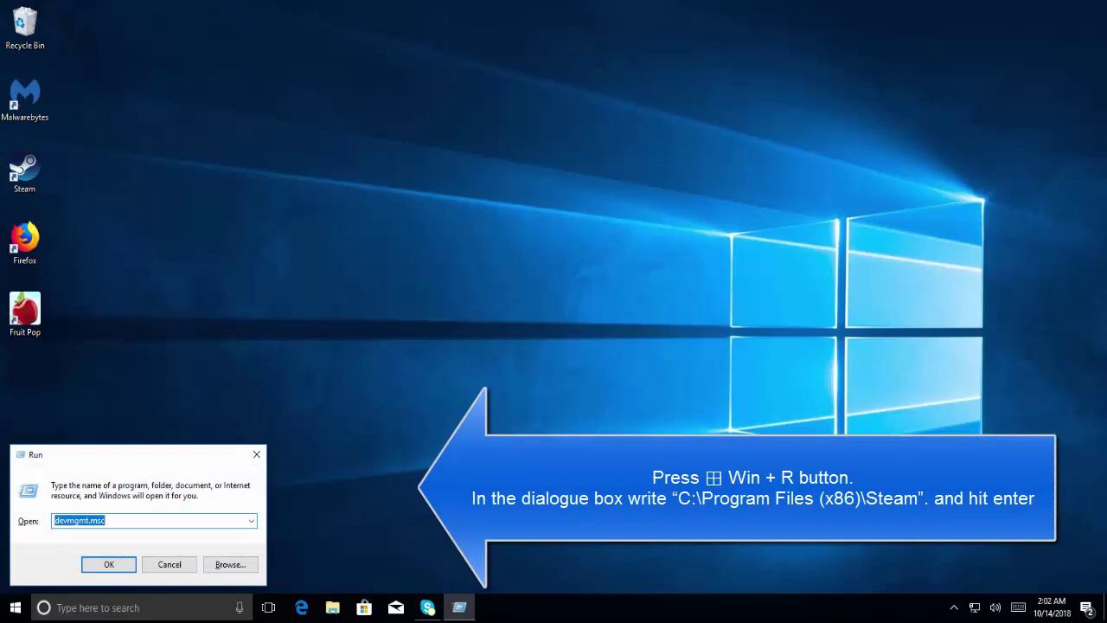
double_click(160, 521)
text(C:\Program Files (x86)\Steam)
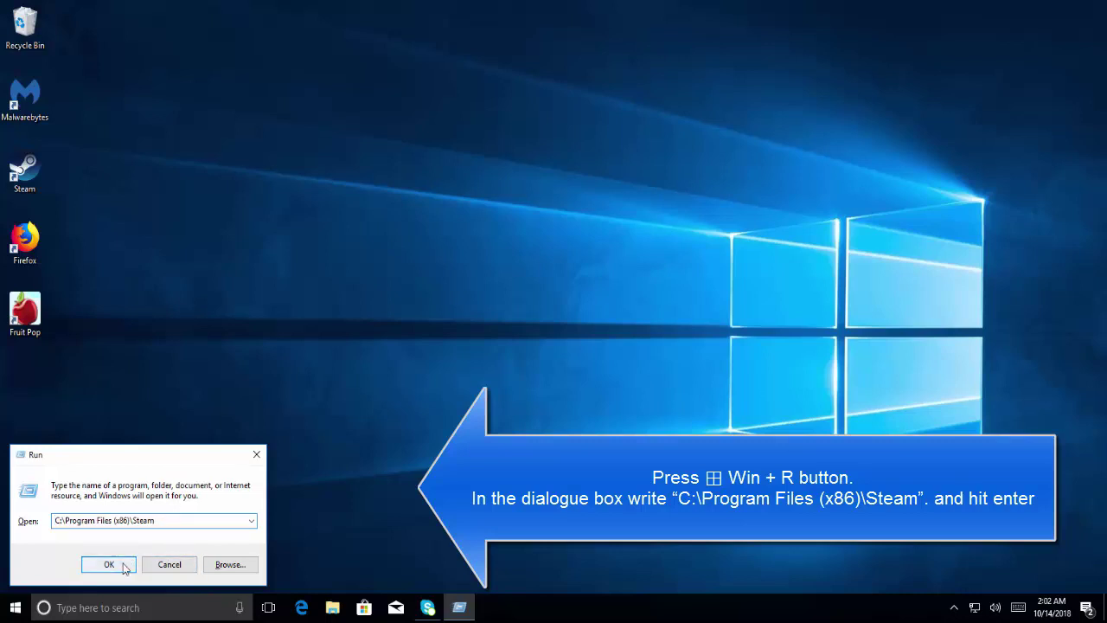
key(Return)
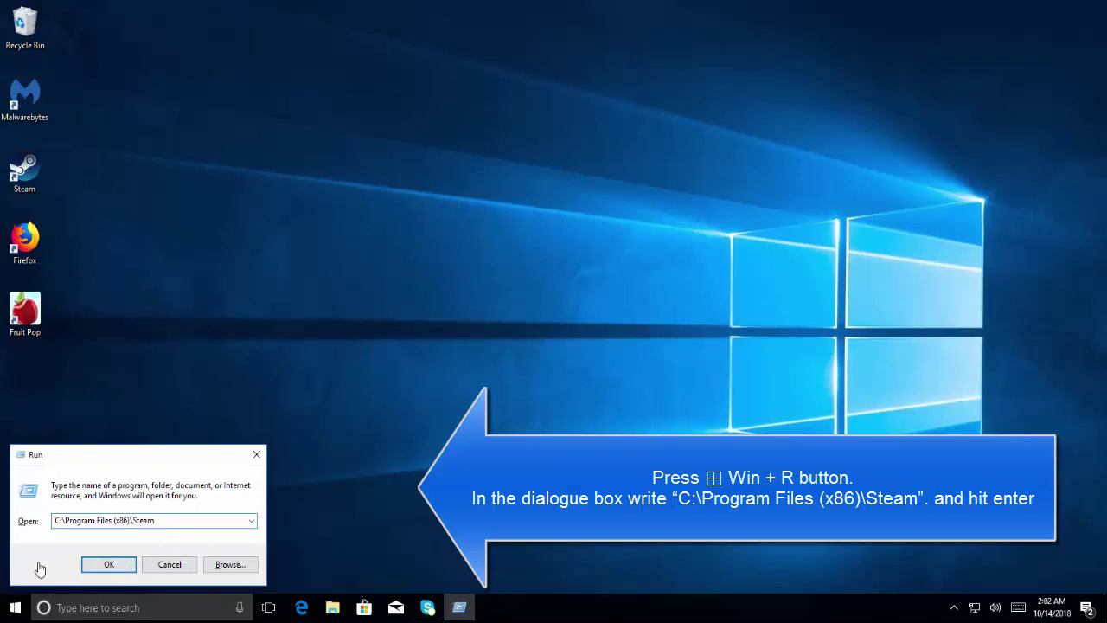
click(110, 567)
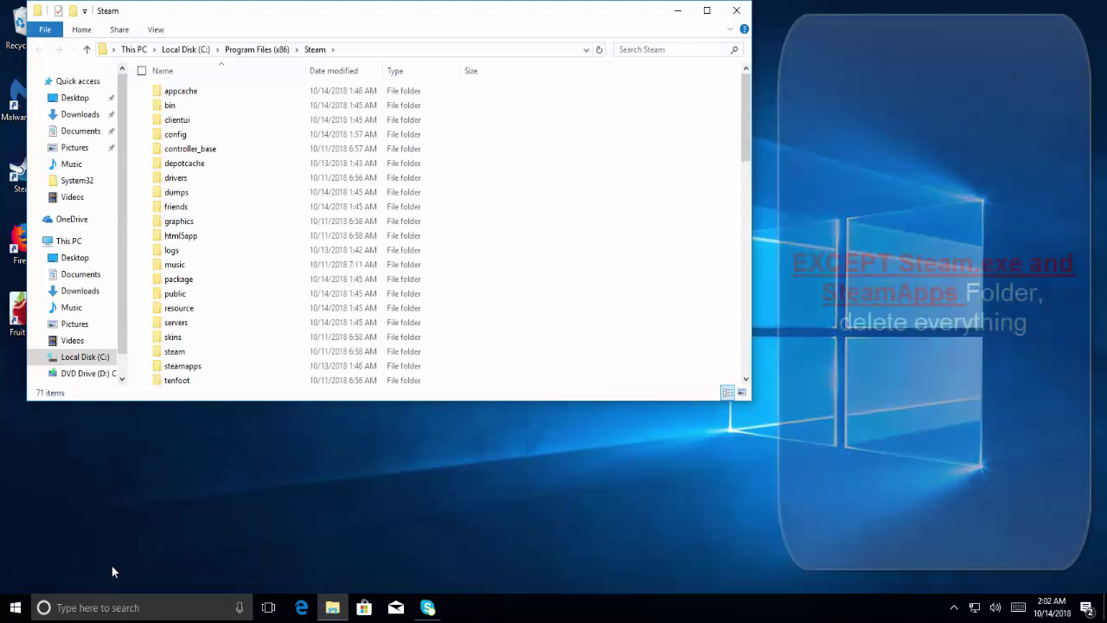
Maximize the Steam folder window and click the steam, steamapps and Steam application items
click(708, 11)
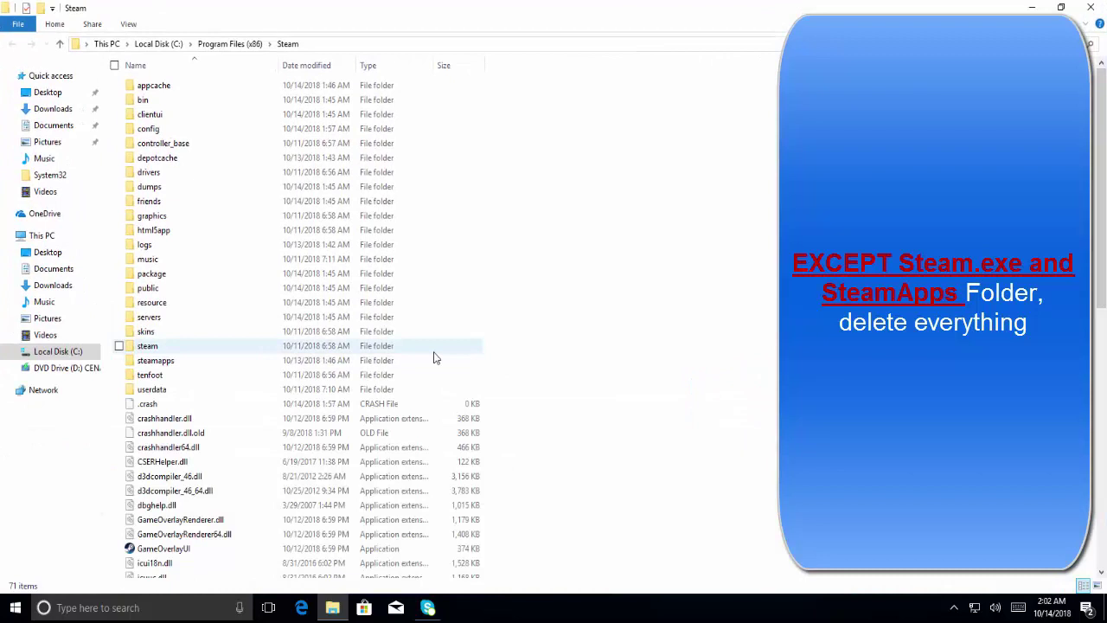
click(435, 352)
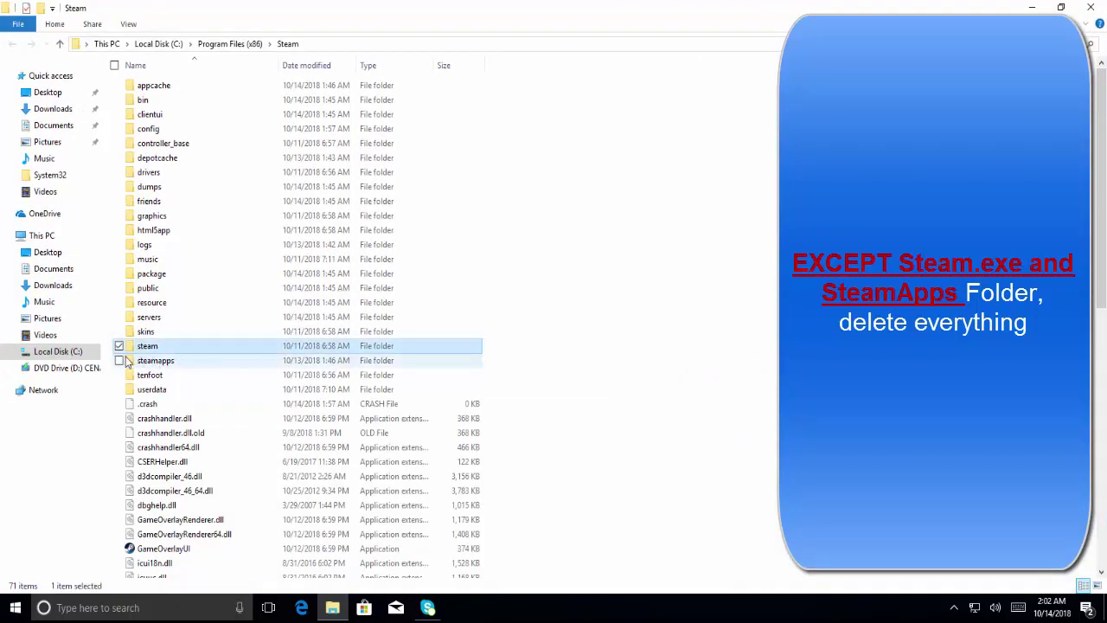
click(120, 360)
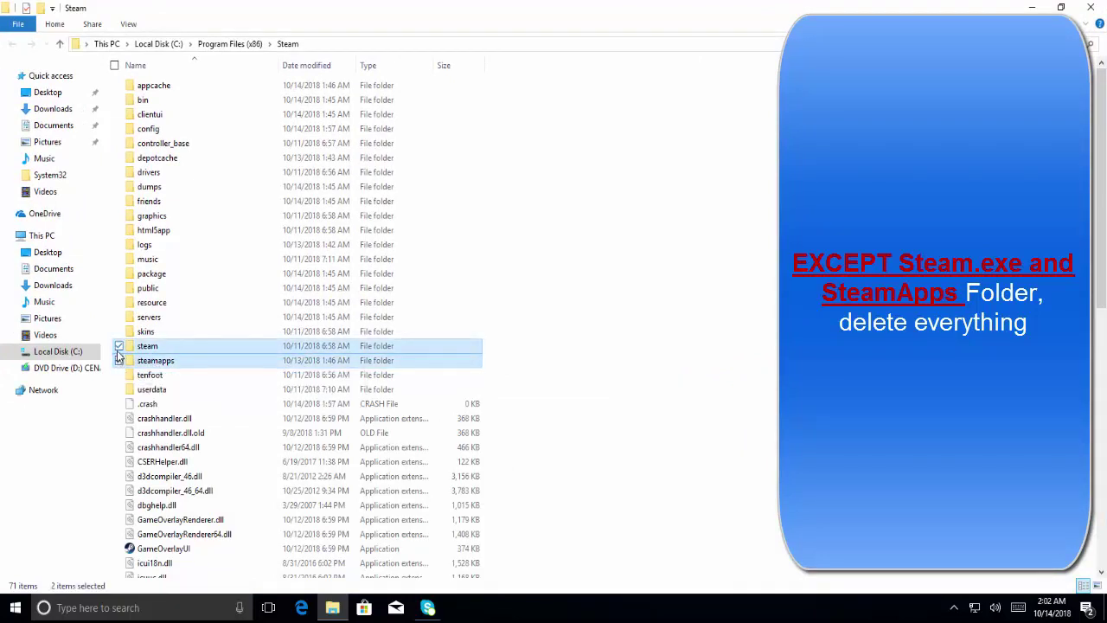
scroll(239, 433, down, 8)
click(189, 425)
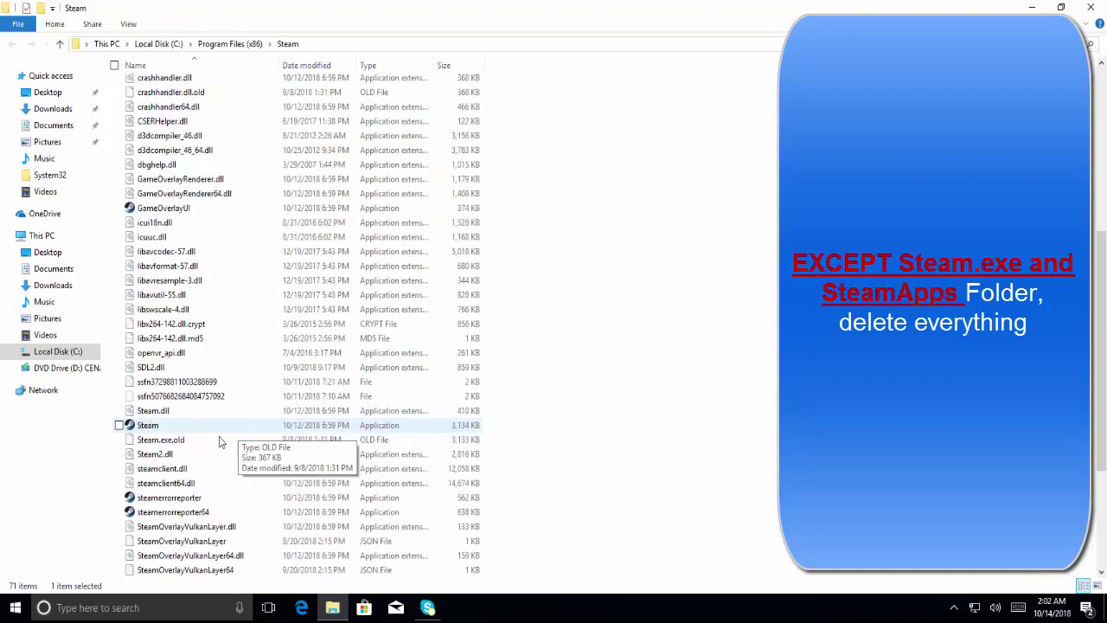
click(120, 426)
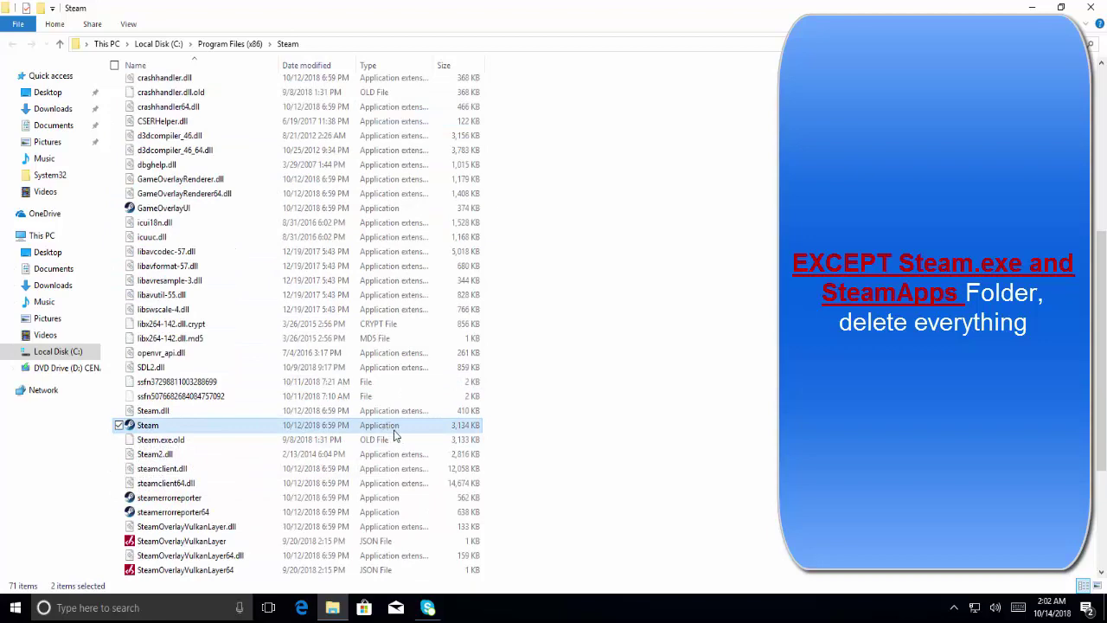
scroll(377, 327, up, 7)
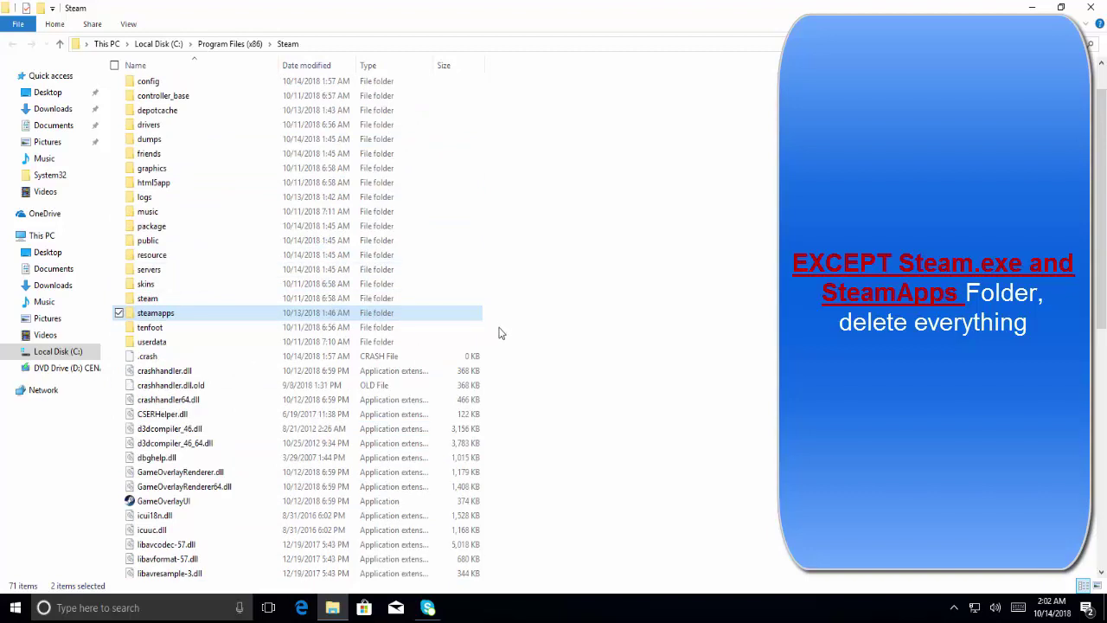
Select all items, then uncheck the steamapps folder and the Steam application
key(ctrl+a)
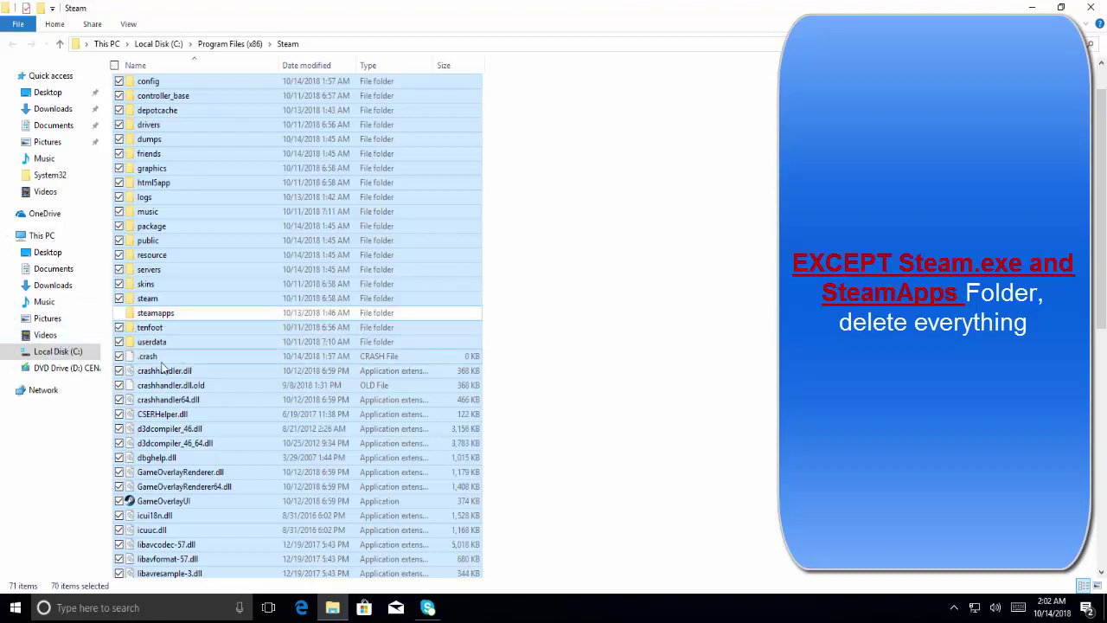
click(121, 315)
scroll(161, 369, down, 3)
scroll(132, 387, down, 3)
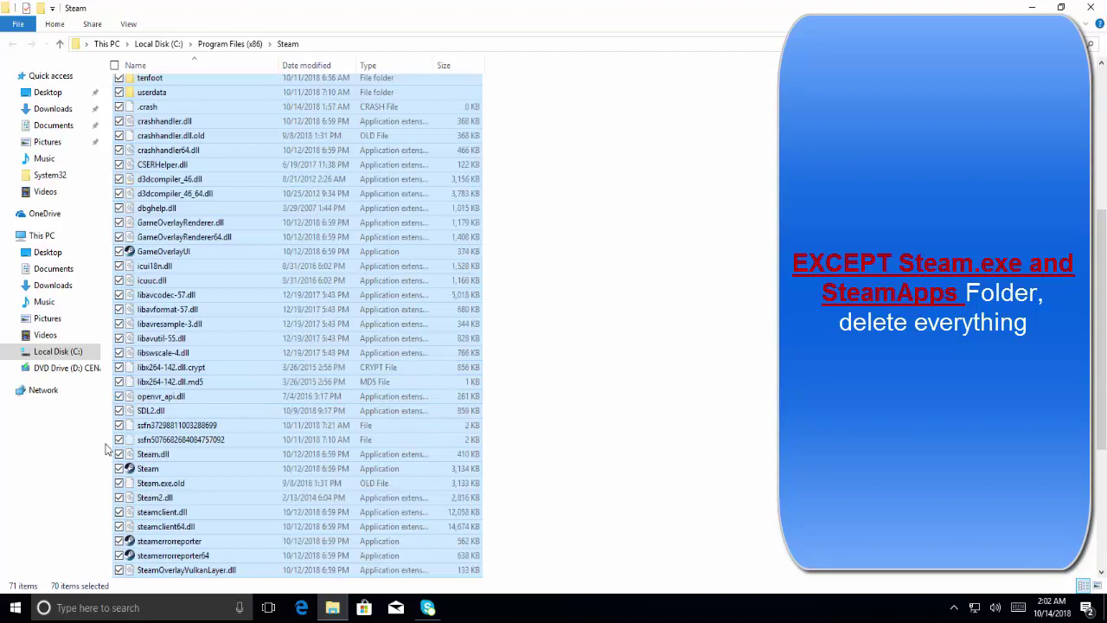
click(120, 469)
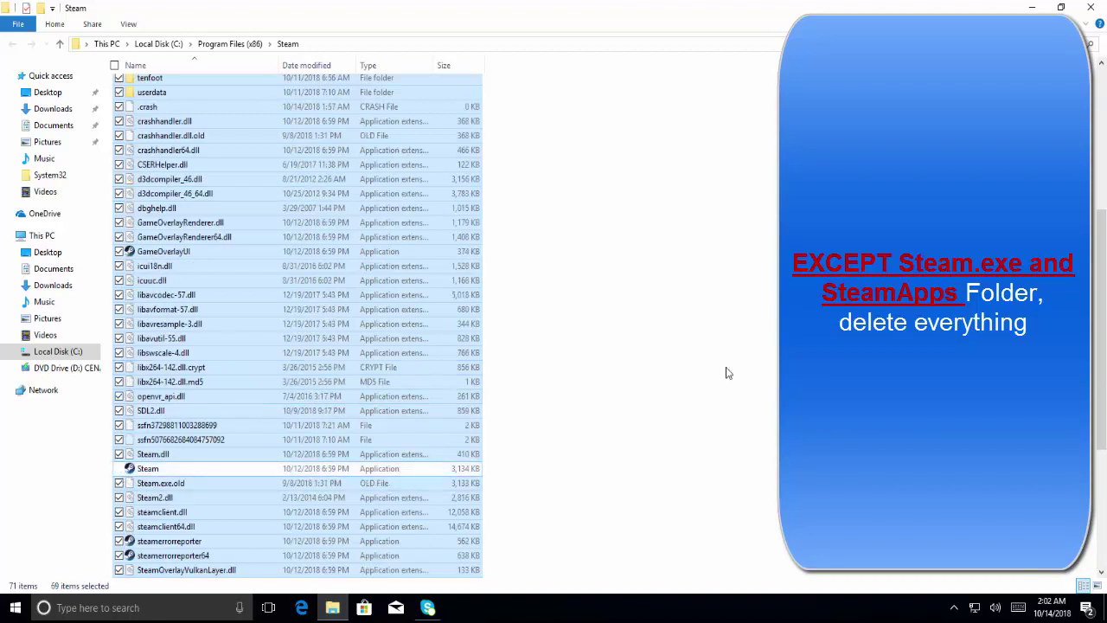
scroll(727, 373, down, 5)
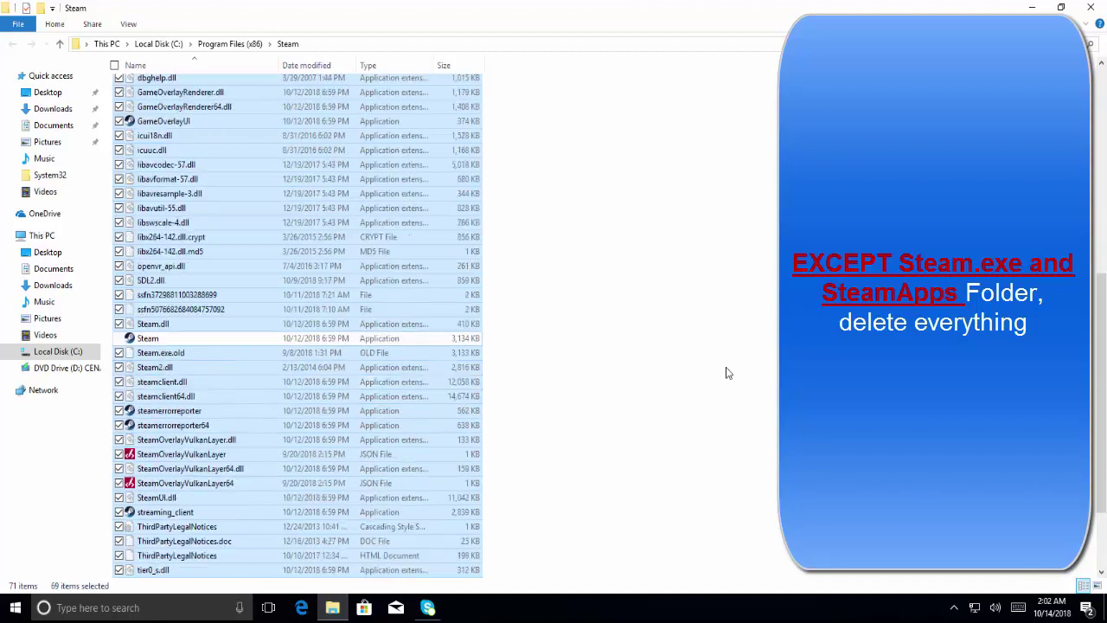
scroll(727, 373, down, 1)
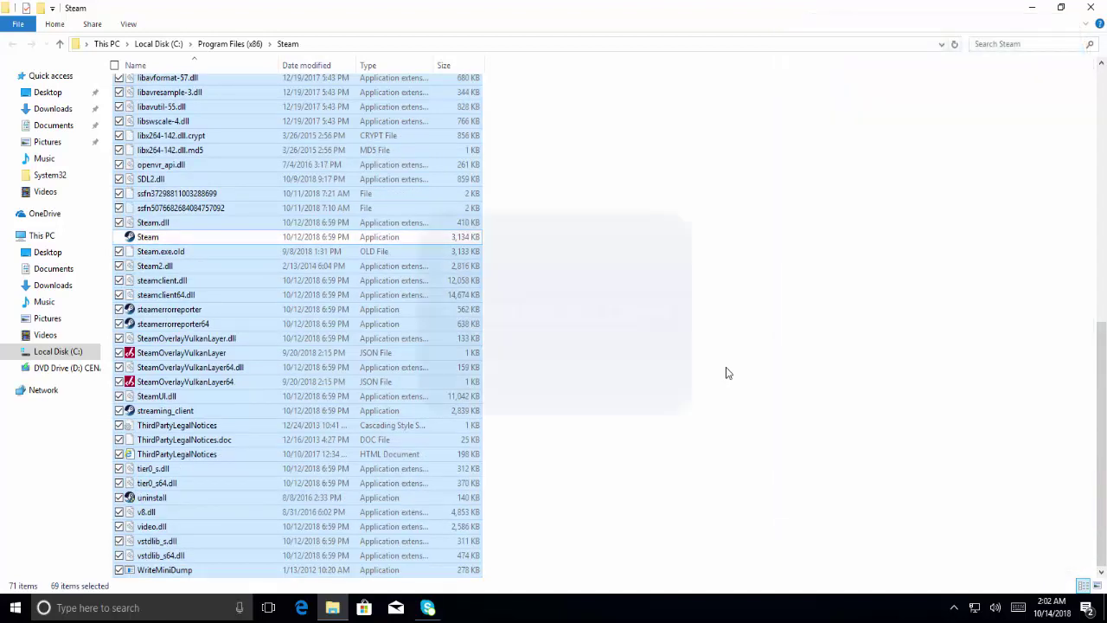
Close the Steam folder's File Explorer window
click(1090, 8)
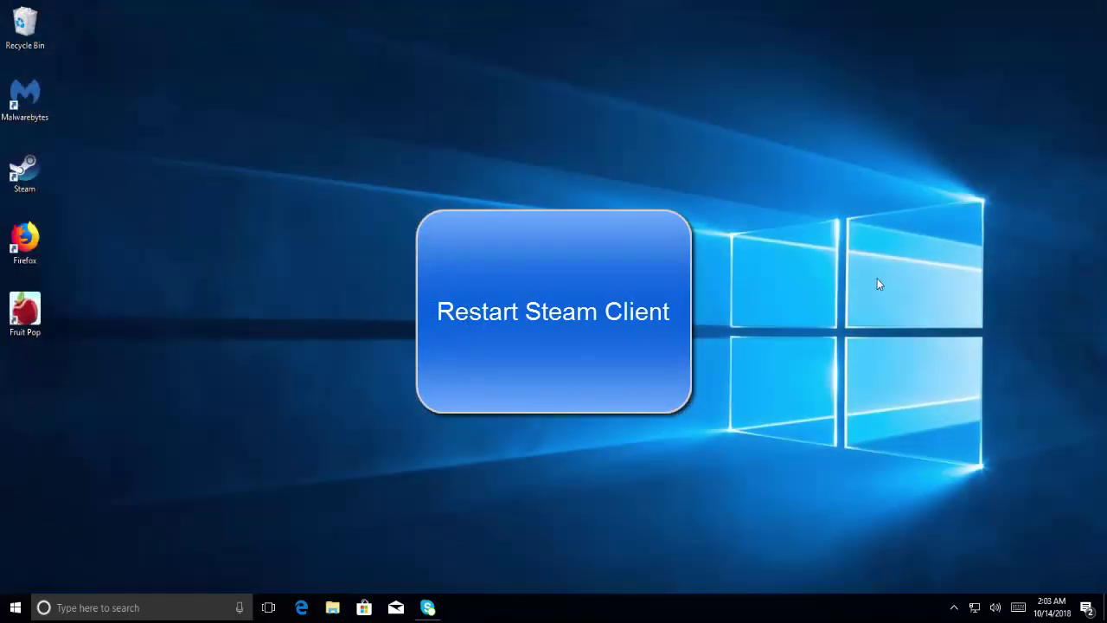